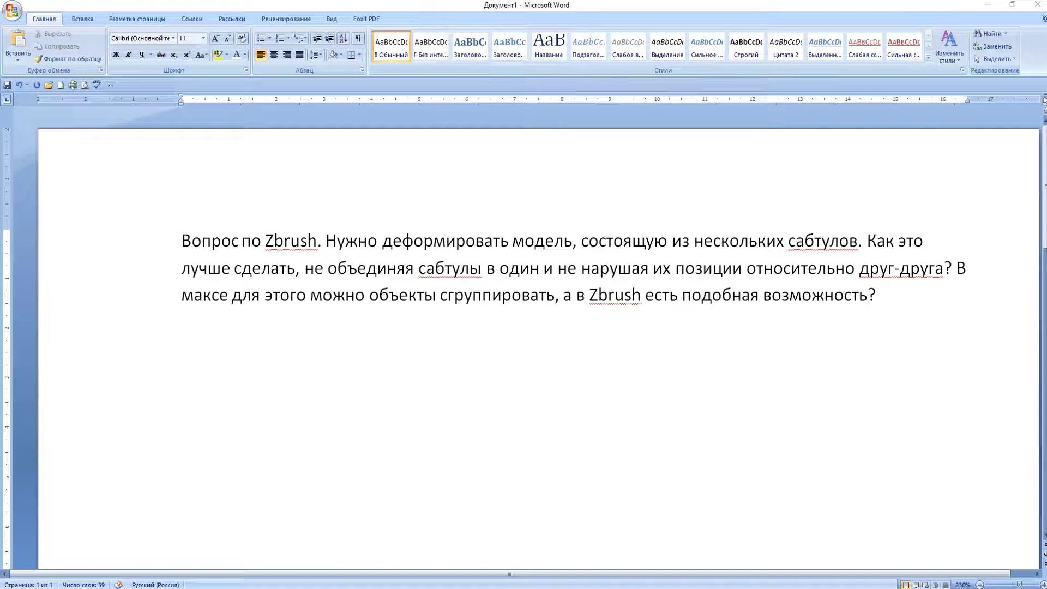
Step: Highlight 'сабтулов' and the end of the question starting at 'сгруппировать'
{"action": "left_click", "coordinate": [451, 359]}
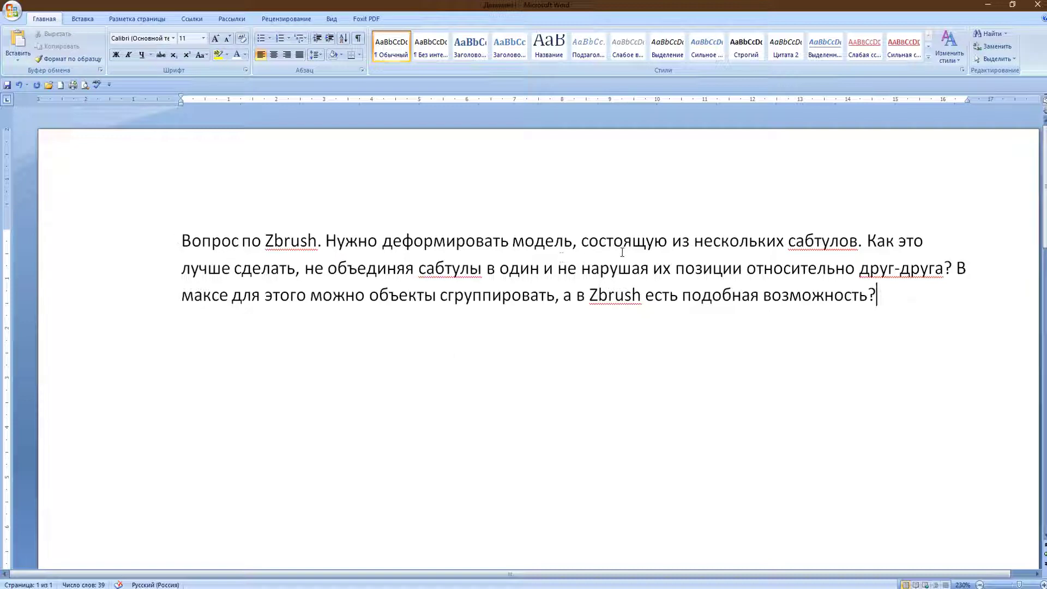
{"action": "left_click_drag", "start_coordinate": [866, 240], "coordinate": [789, 241]}
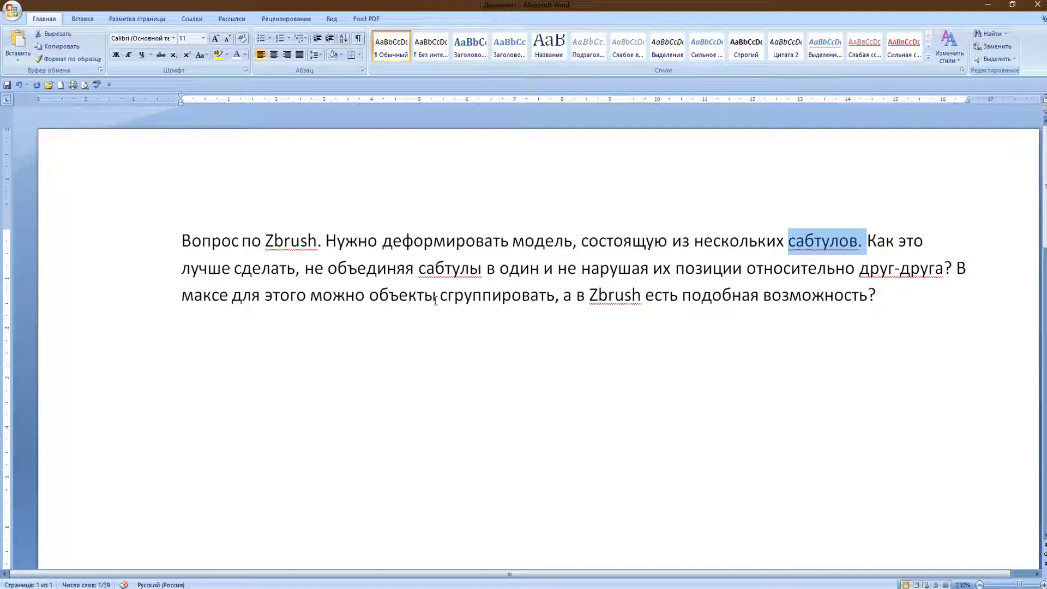
{"action": "left_click_drag", "start_coordinate": [875, 298], "coordinate": [441, 298]}
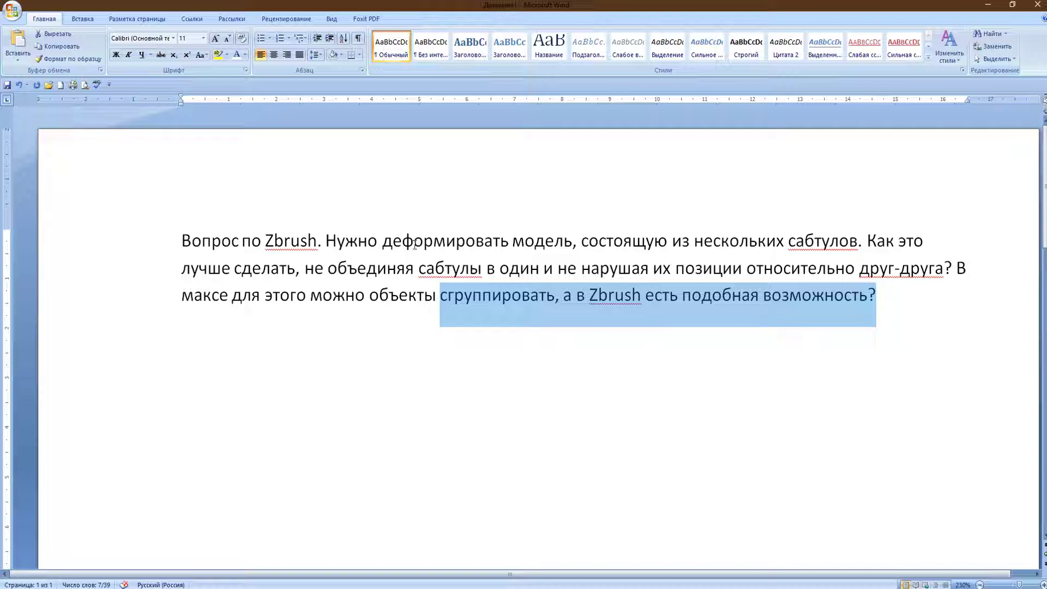
Step: Highlight the word 'деформировать', then minimize Word to reveal the desktop
{"action": "left_click_drag", "start_coordinate": [383, 243], "coordinate": [507, 243]}
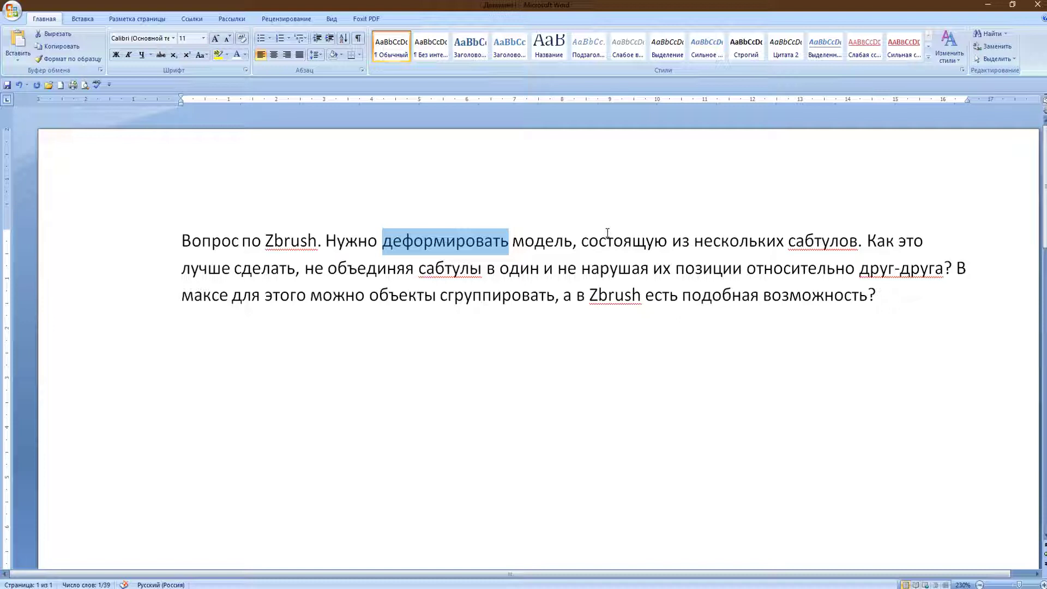
{"action": "left_click", "coordinate": [468, 243]}
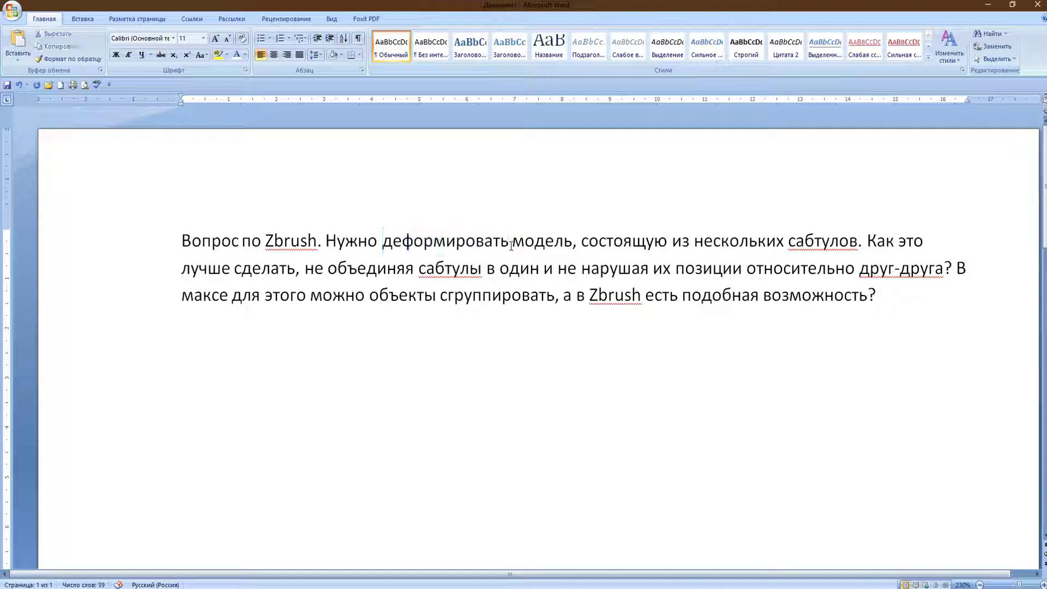
{"action": "left_click_drag", "start_coordinate": [510, 243], "coordinate": [388, 251]}
{"action": "left_click", "coordinate": [988, 4]}
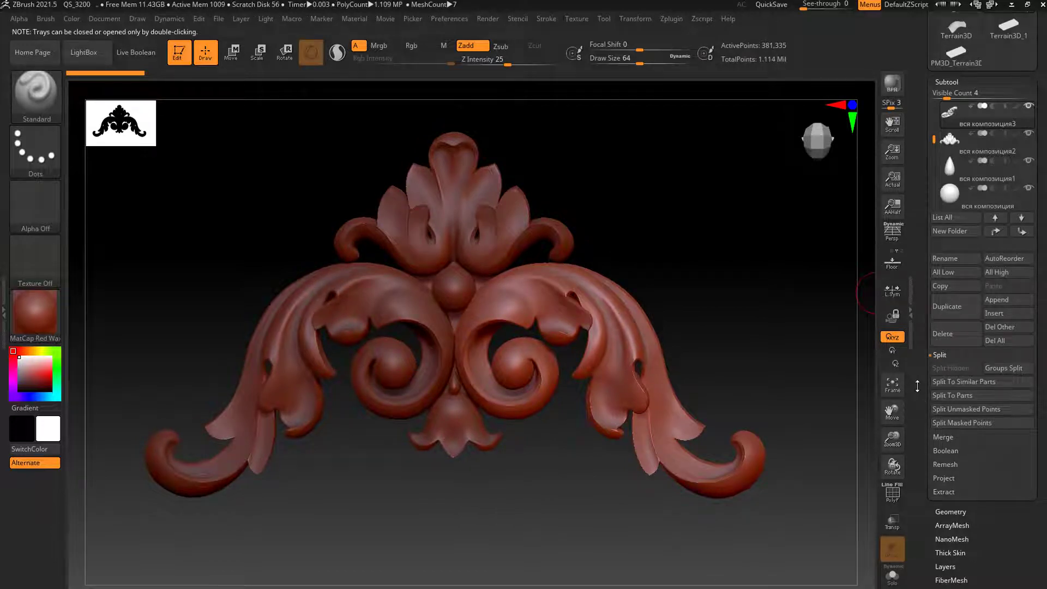
{"action": "scroll", "coordinate": [917, 386], "scroll_direction": "up", "scroll_amount": 5}
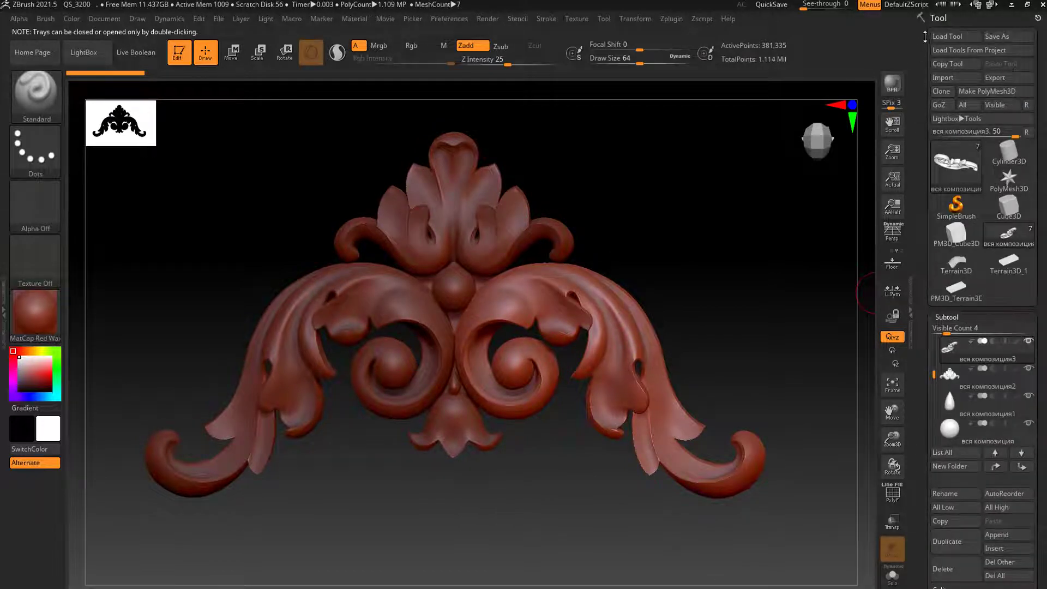
{"action": "left_click", "coordinate": [950, 373]}
{"action": "scroll", "coordinate": [949, 338], "scroll_direction": "down", "scroll_amount": 1}
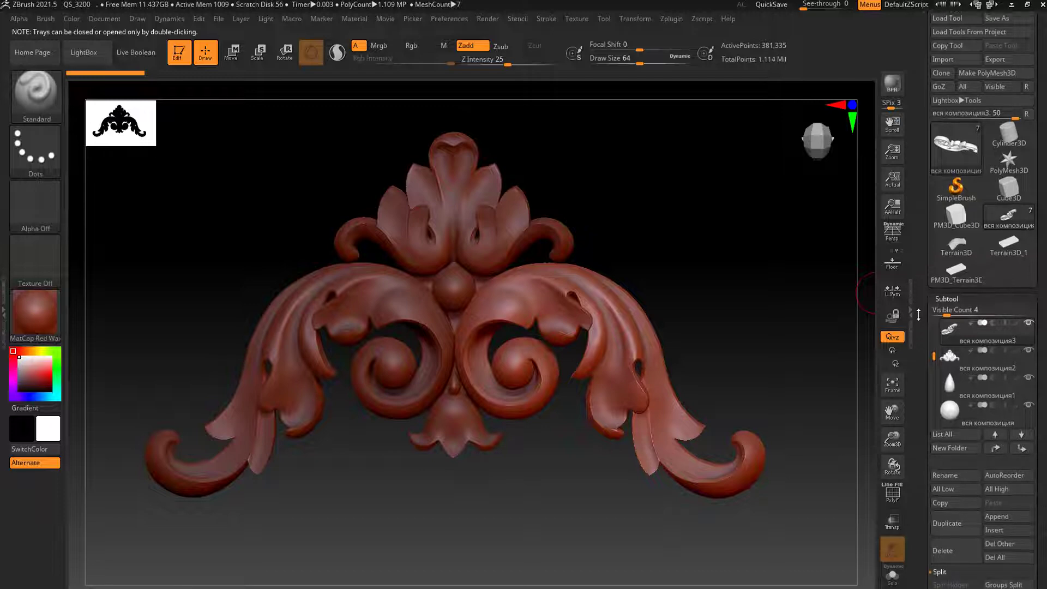
{"action": "left_click", "coordinate": [949, 397]}
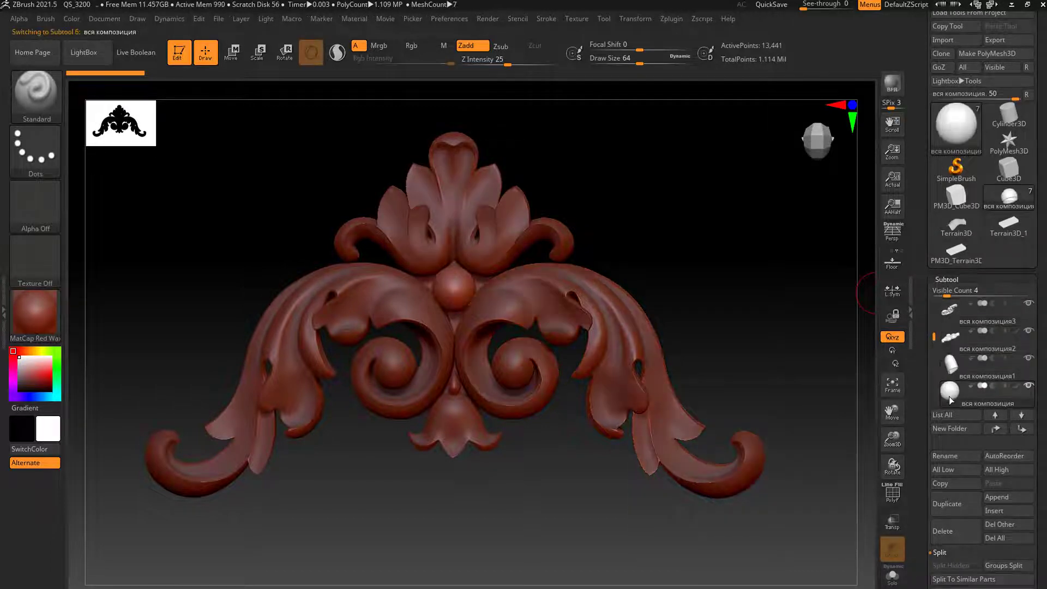
{"action": "left_click", "coordinate": [949, 310]}
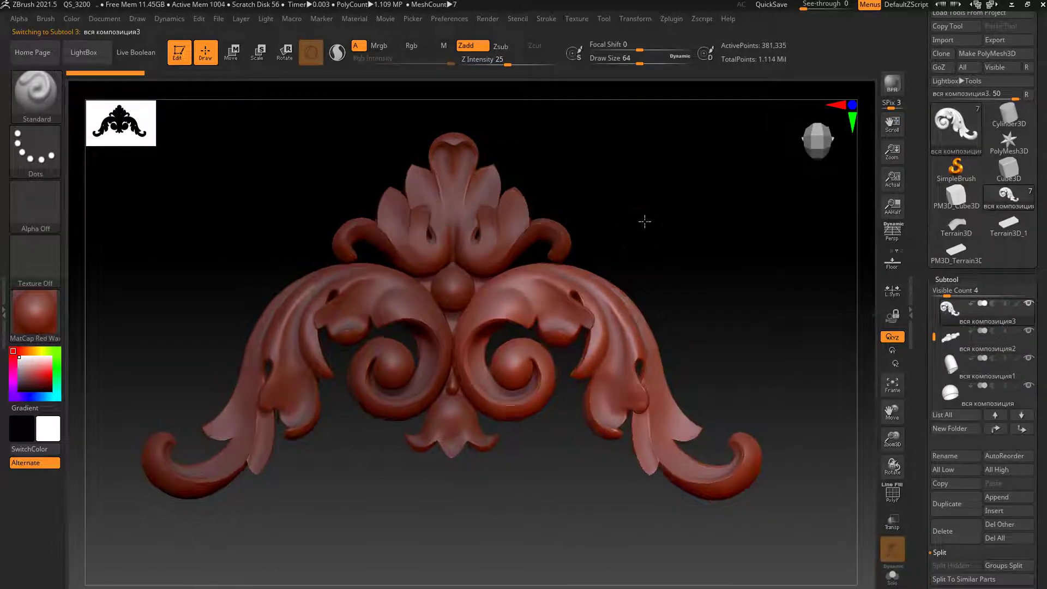
{"action": "left_click_drag", "start_coordinate": [642, 220], "coordinate": [636, 180]}
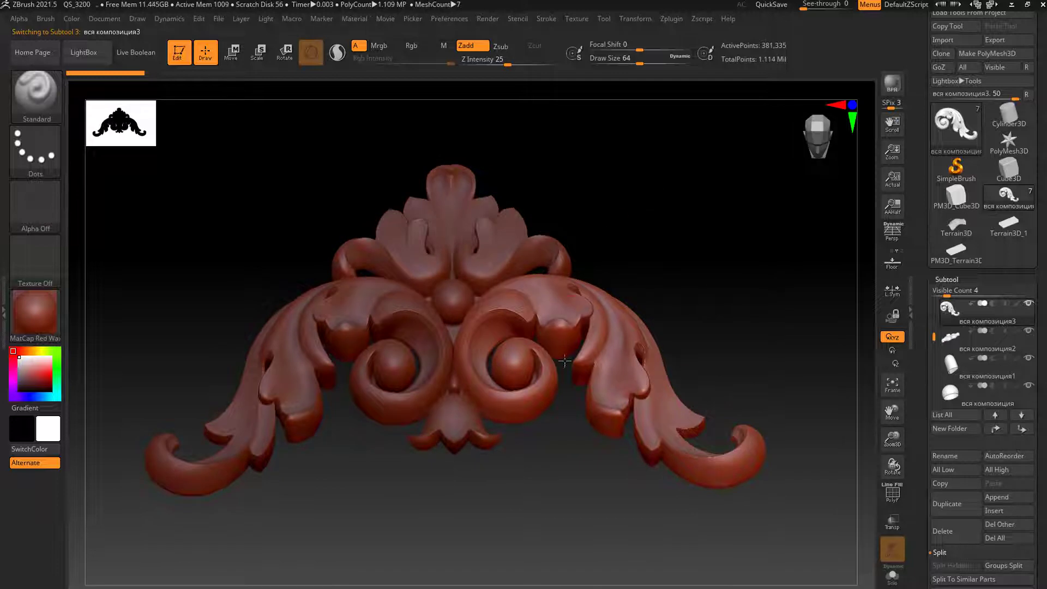
{"action": "left_click_drag", "start_coordinate": [705, 309], "coordinate": [671, 271]}
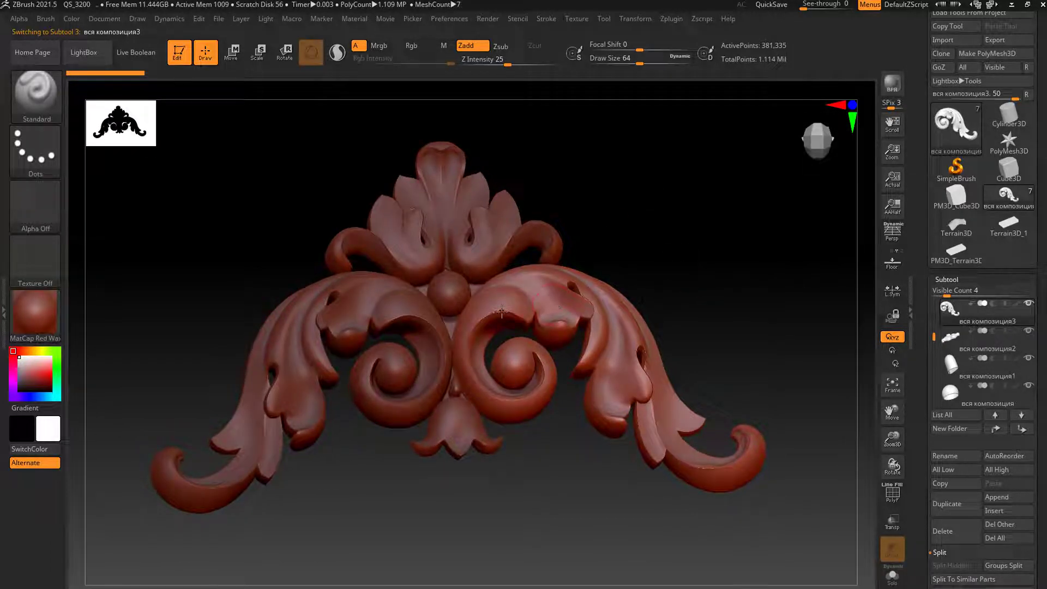
{"action": "left_click_drag", "start_coordinate": [696, 234], "coordinate": [756, 284]}
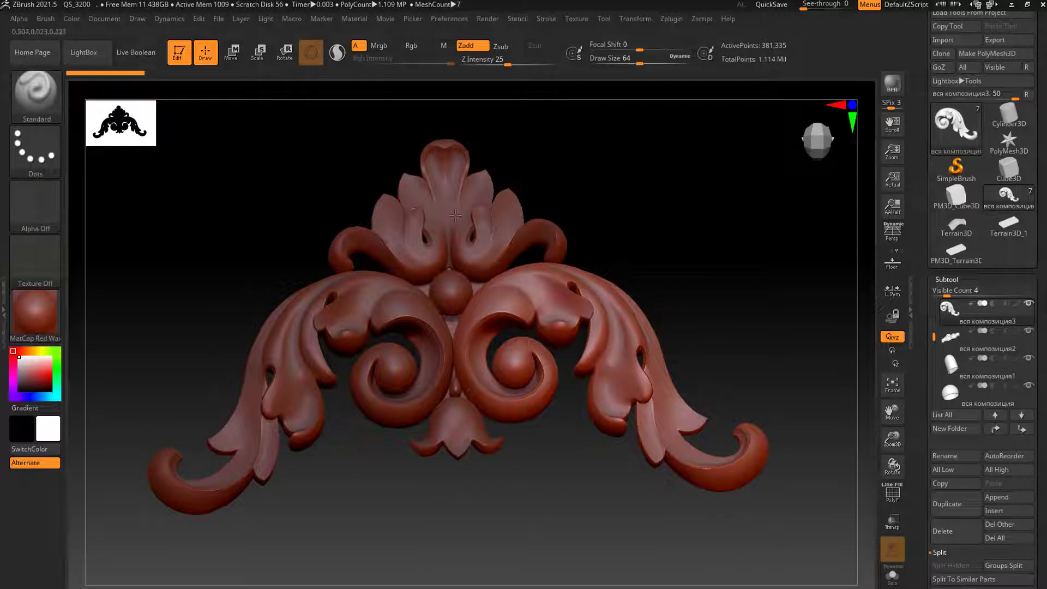
{"action": "left_click_drag", "start_coordinate": [661, 233], "coordinate": [665, 230]}
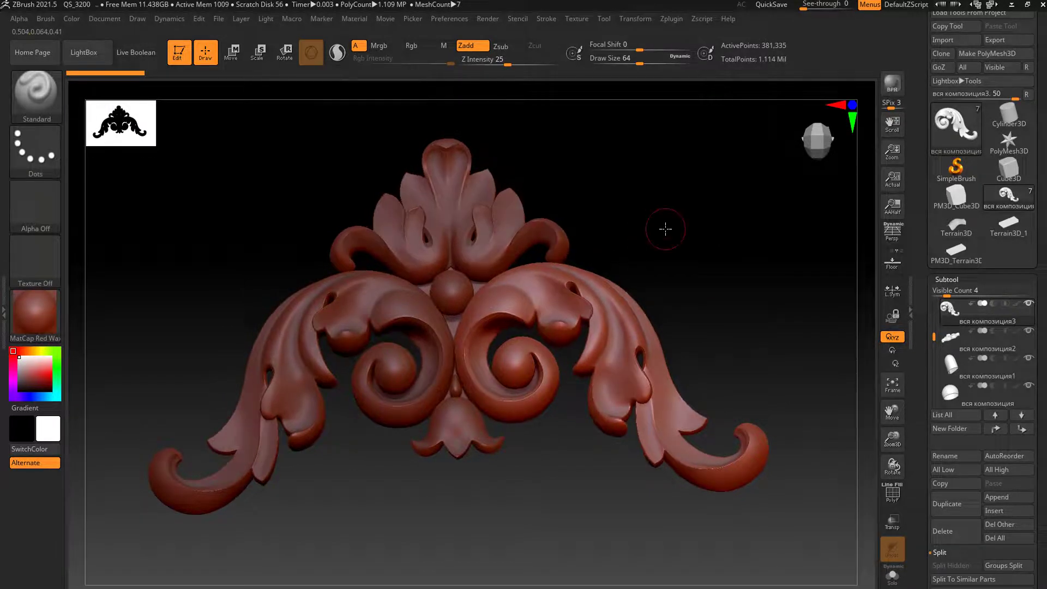
{"action": "left_click_drag", "start_coordinate": [934, 337], "coordinate": [934, 304]}
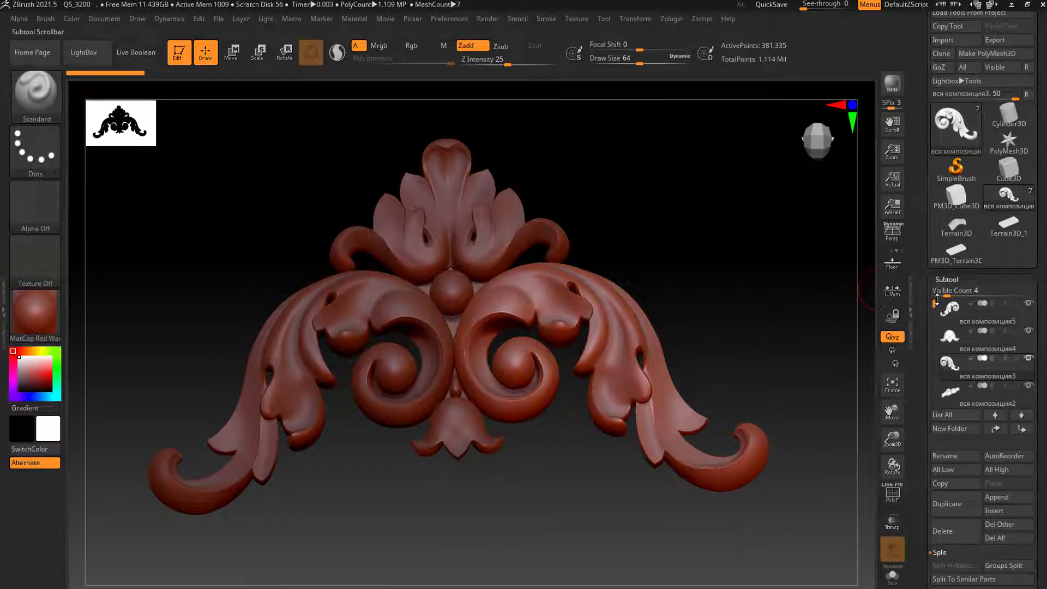
{"action": "left_click", "coordinate": [347, 308], "text": "alt"}
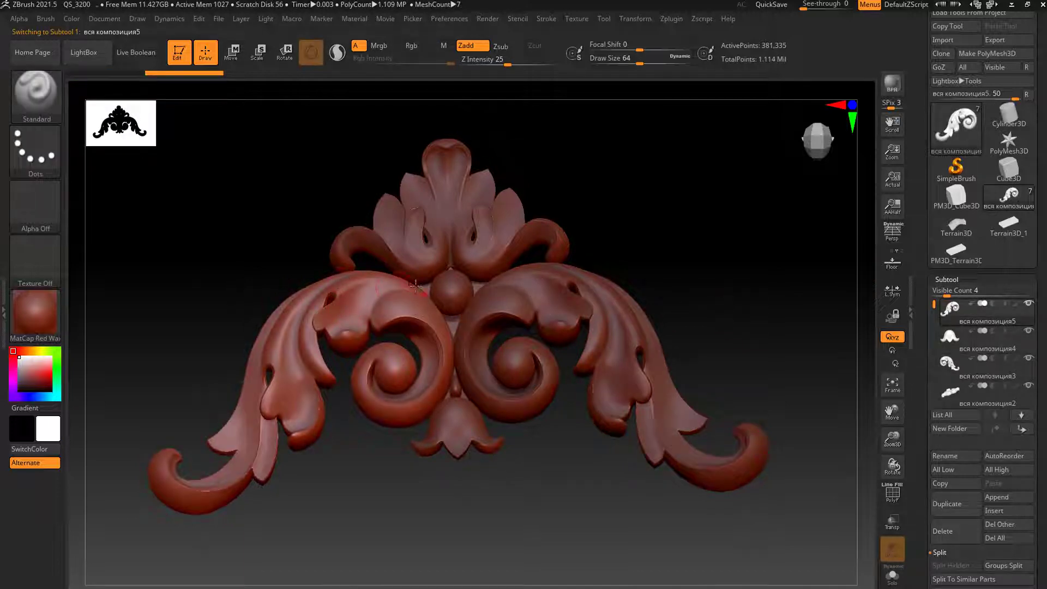
{"action": "mouse_move", "coordinate": [666, 222]}
{"action": "left_mouse_down"}
{"action": "mouse_move", "coordinate": [657, 246]}
{"action": "mouse_move", "coordinate": [668, 236]}
{"action": "mouse_move", "coordinate": [669, 123]}
{"action": "left_mouse_up"}
{"action": "left_click", "coordinate": [530, 303], "text": "alt"}
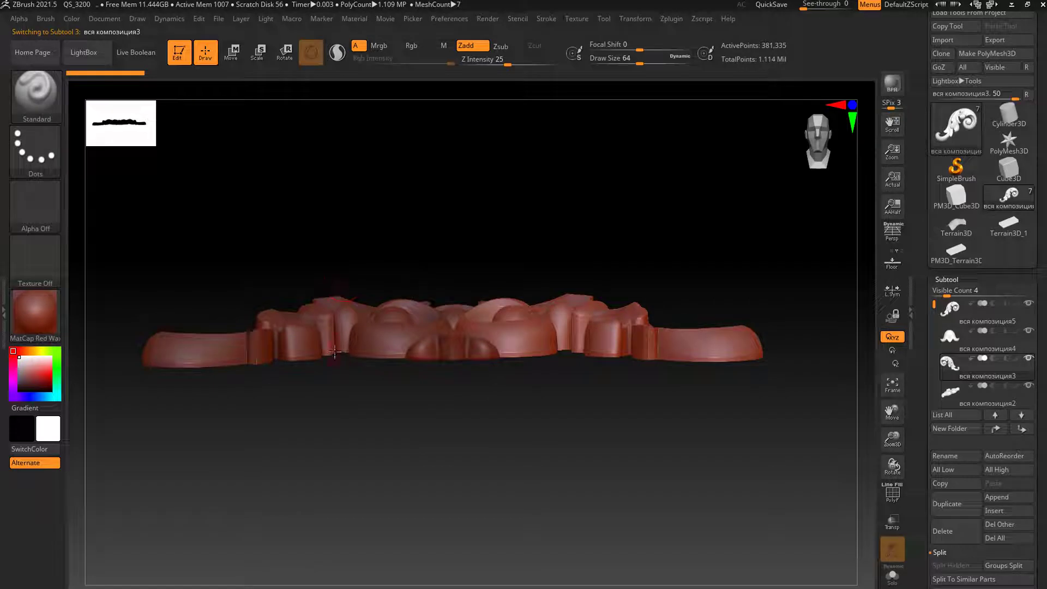
{"action": "mouse_move", "coordinate": [548, 210]}
{"action": "left_mouse_down"}
{"action": "mouse_move", "coordinate": [545, 259]}
{"action": "mouse_move", "coordinate": [657, 301]}
{"action": "left_mouse_up"}
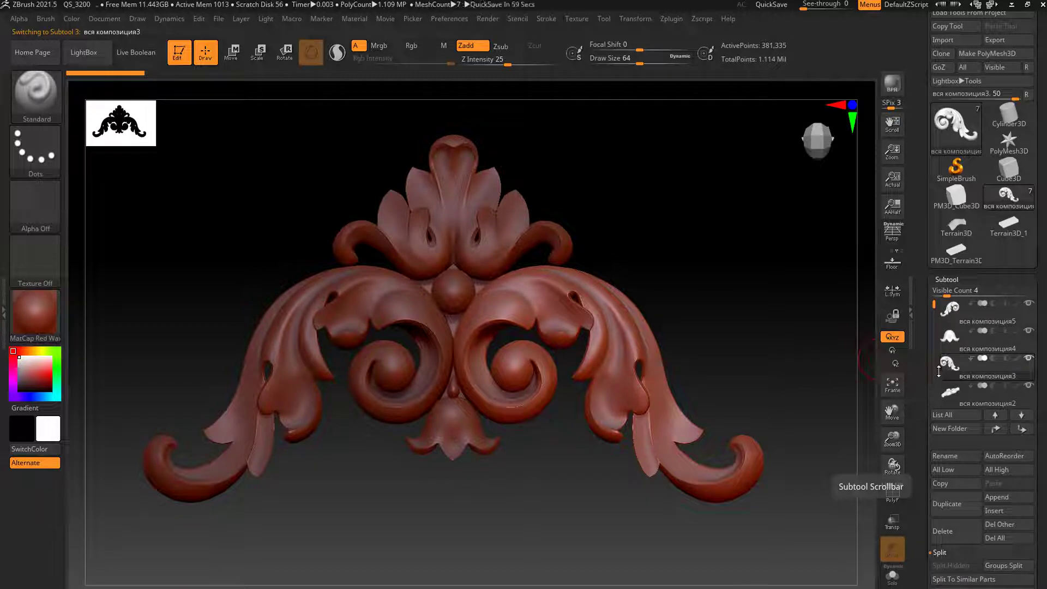
Step: Create a new subtool folder titled 'Боковые резные элементы'
{"action": "left_click", "coordinate": [959, 432]}
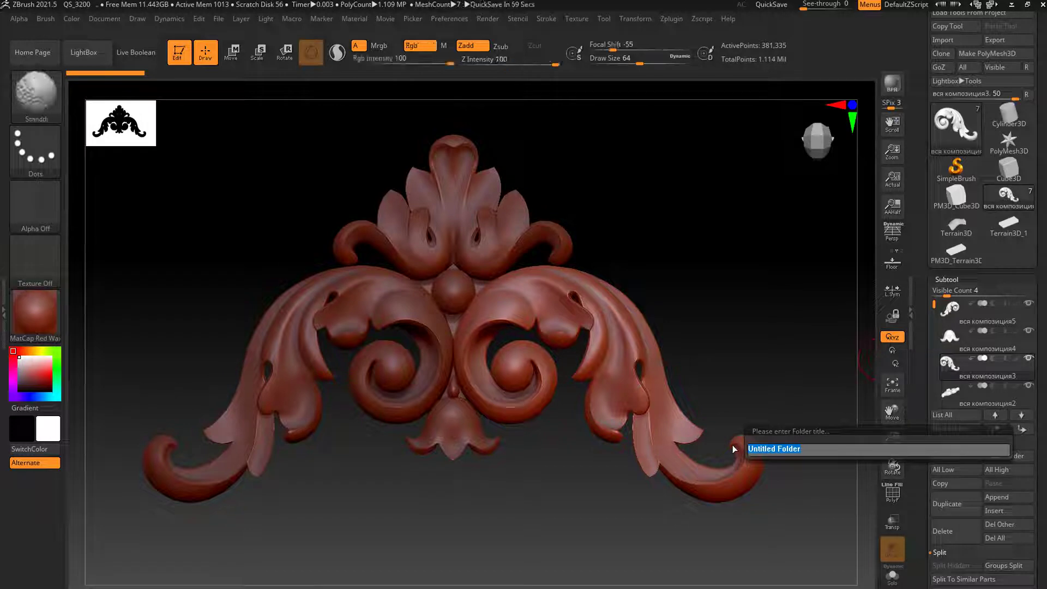
{"action": "type", "text": "G"}
{"action": "type", "text": "ковы"}
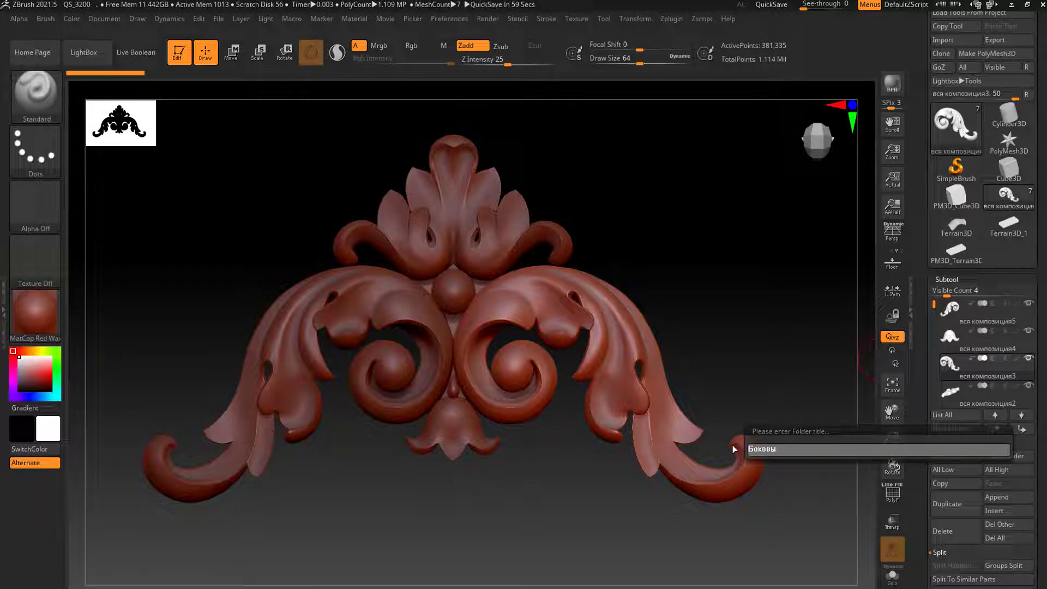
{"action": "type", "text": "й резный"}
{"action": "key", "text": "BackSpace"}
{"action": "key", "text": "BackSpace"}
{"action": "key", "text": "BackSpace"}
{"action": "key", "text": "BackSpace"}
{"action": "key", "text": "BackSpace"}
{"action": "key", "text": "BackSpace"}
{"action": "type", "text": "е "}
{"action": "type", "text": "резн"}
{"action": "type", "text": "ые элементы"}
{"action": "key", "text": "Return"}
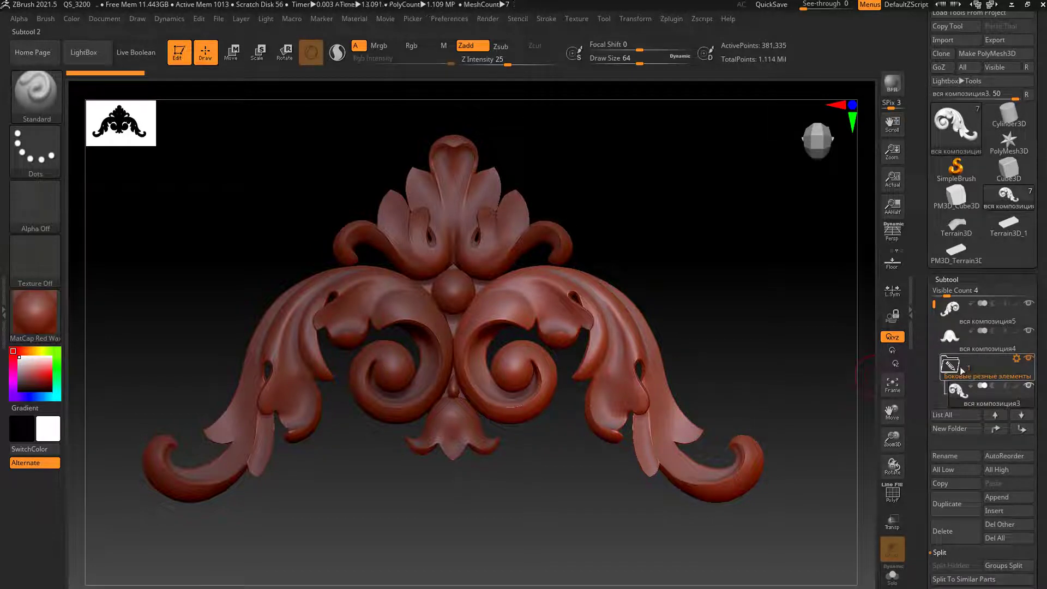
Step: Put вся композиция5 into the Боковые резные элементы folder, then select вся композиция4 and view edge-on
{"action": "left_click_drag", "start_coordinate": [968, 306], "coordinate": [956, 364]}
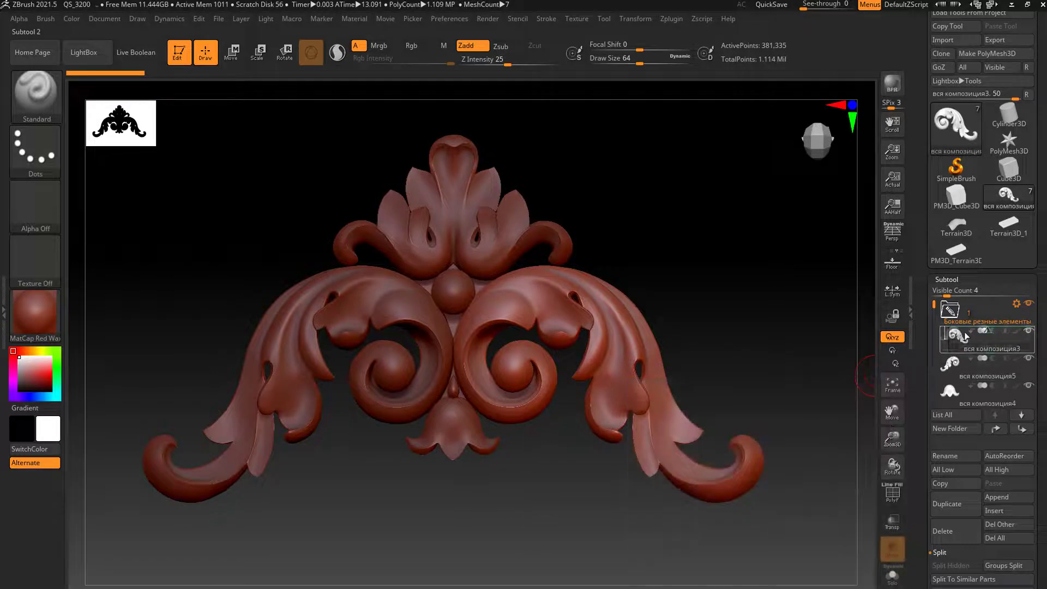
{"action": "left_click_drag", "start_coordinate": [950, 364], "coordinate": [962, 336]}
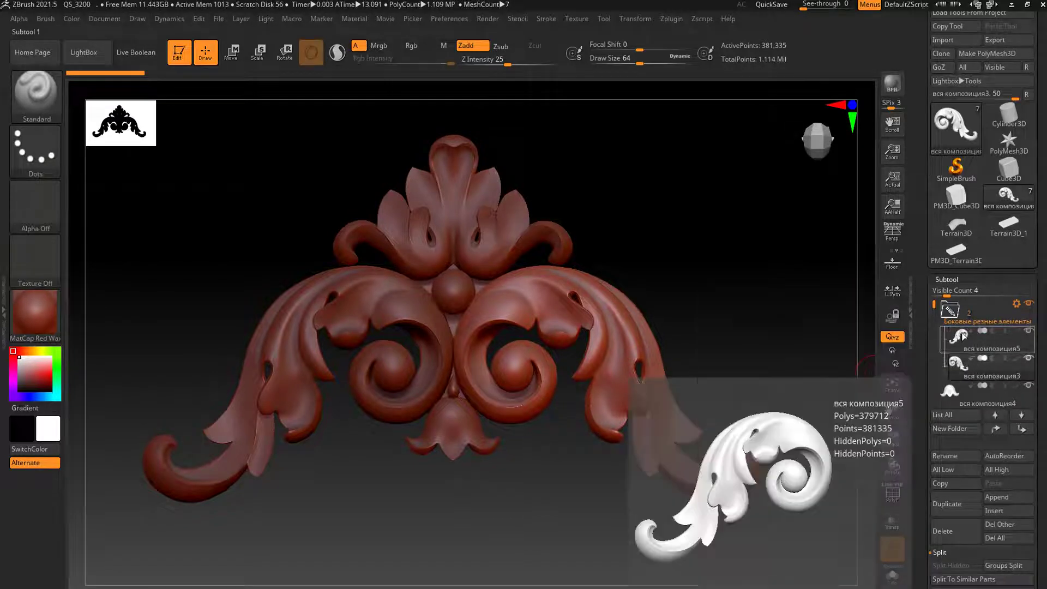
{"action": "left_click", "coordinate": [949, 324]}
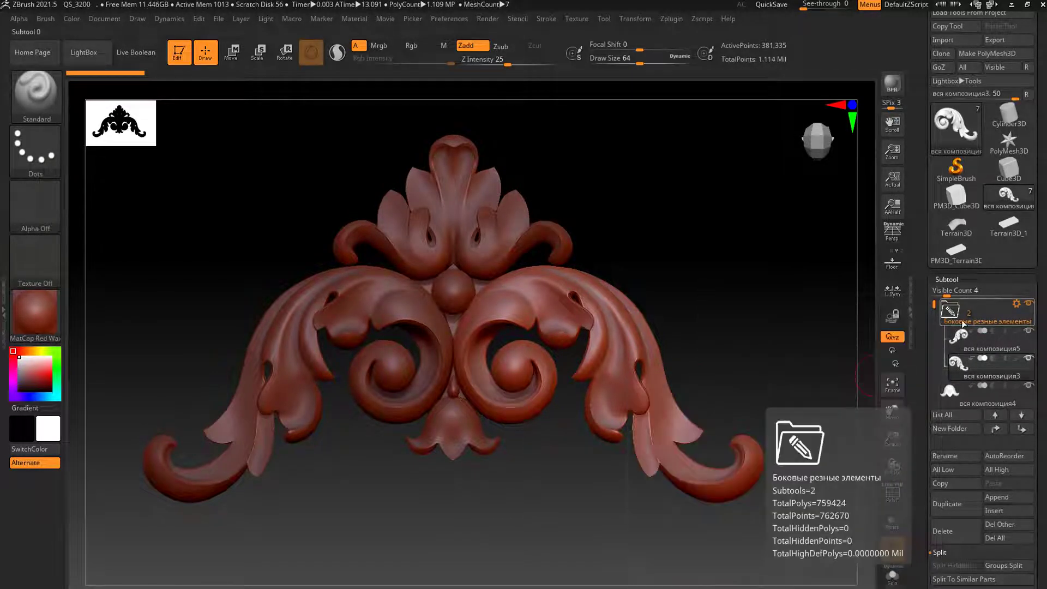
{"action": "left_click", "coordinate": [1016, 304]}
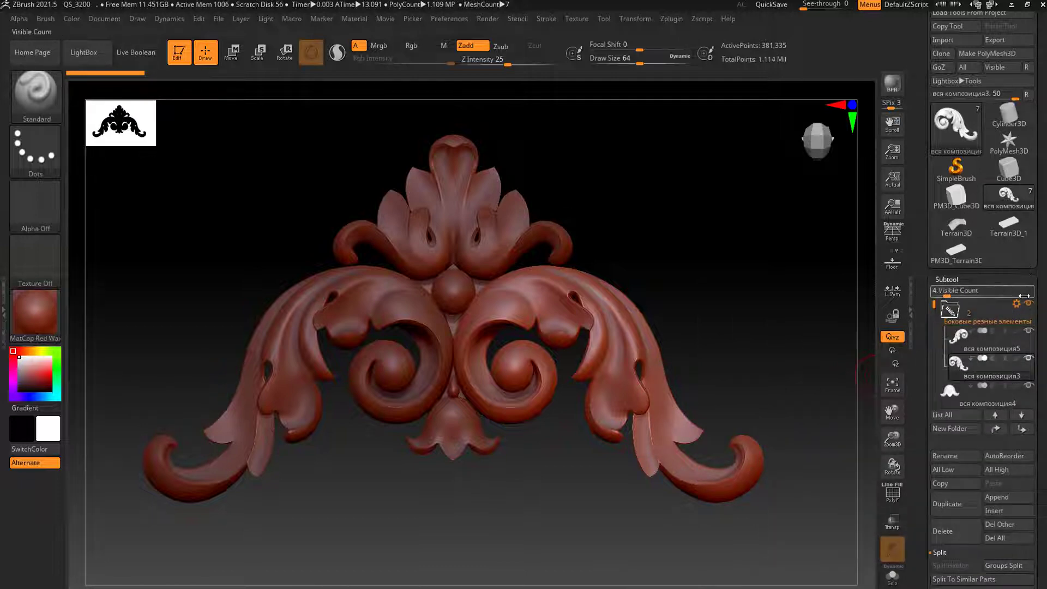
{"action": "mouse_move", "coordinate": [991, 342]}
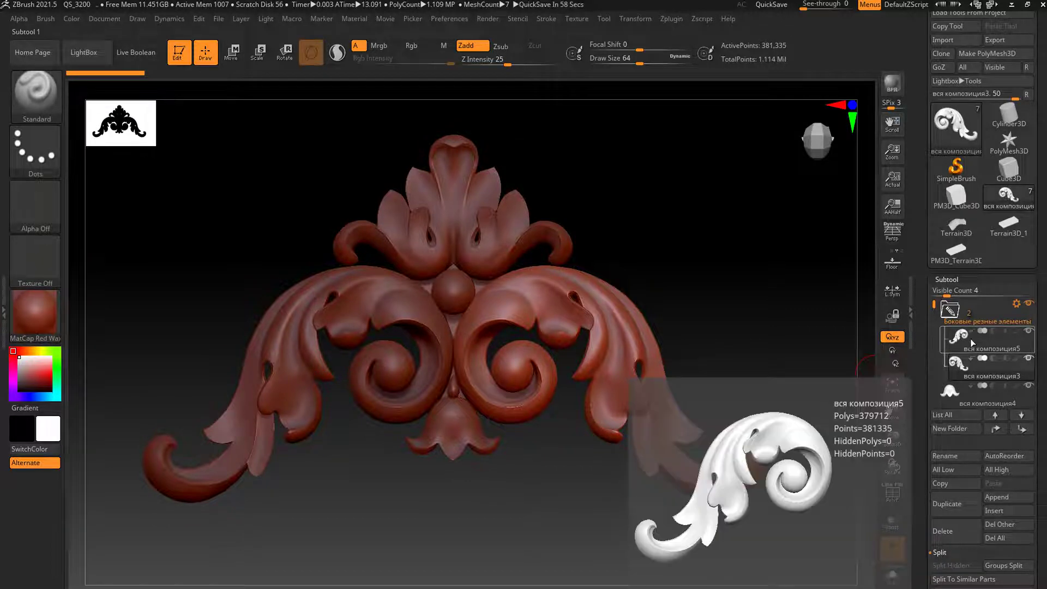
{"action": "left_click", "coordinate": [950, 391]}
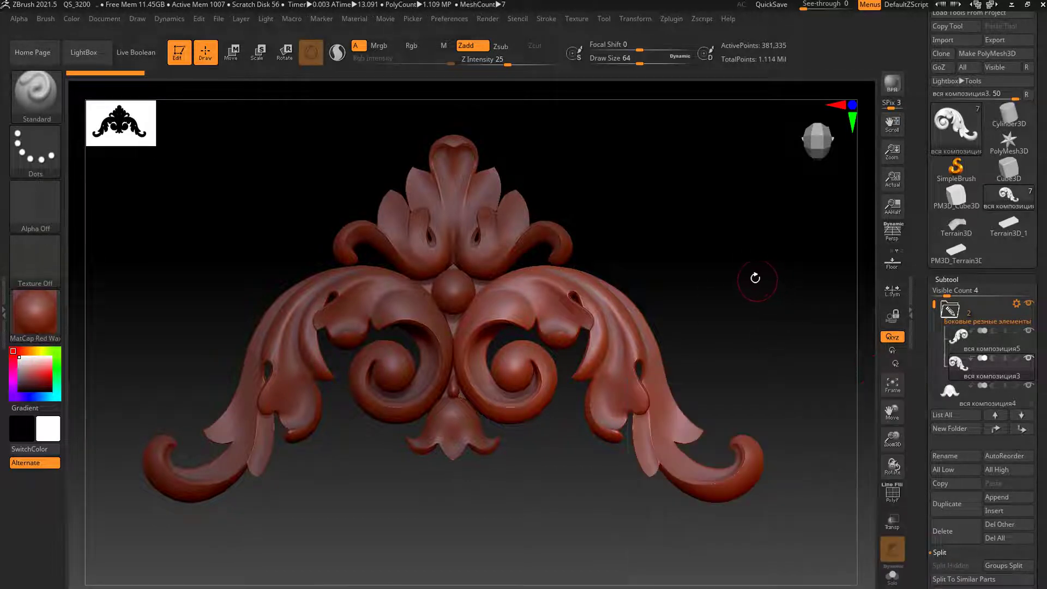
{"action": "mouse_move", "coordinate": [725, 295]}
{"action": "left_mouse_down"}
{"action": "mouse_move", "coordinate": [714, 232]}
{"action": "mouse_move", "coordinate": [722, 159]}
{"action": "left_mouse_up"}
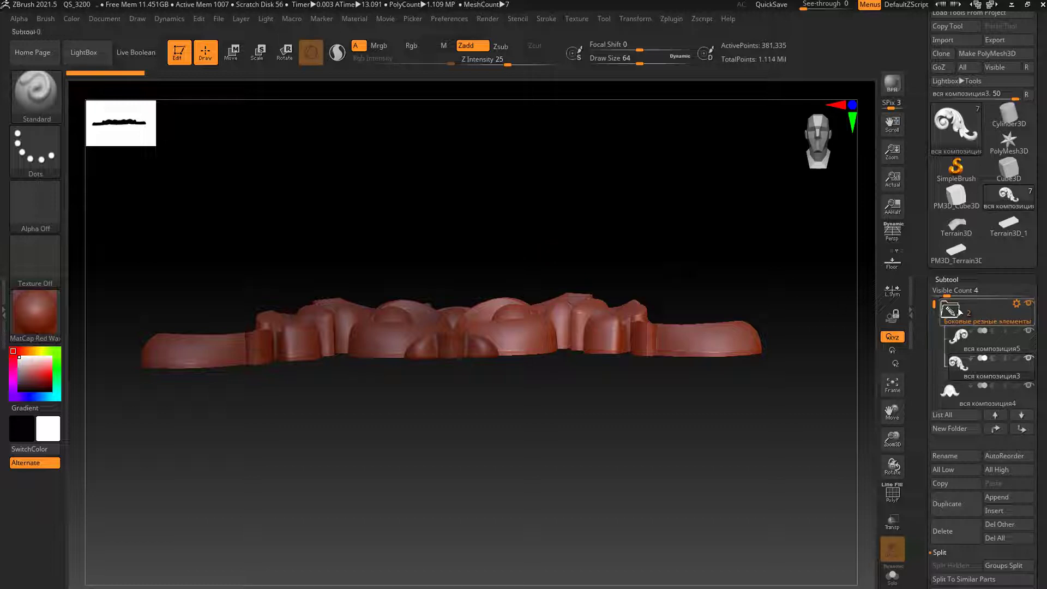
{"action": "mouse_move", "coordinate": [980, 312]}
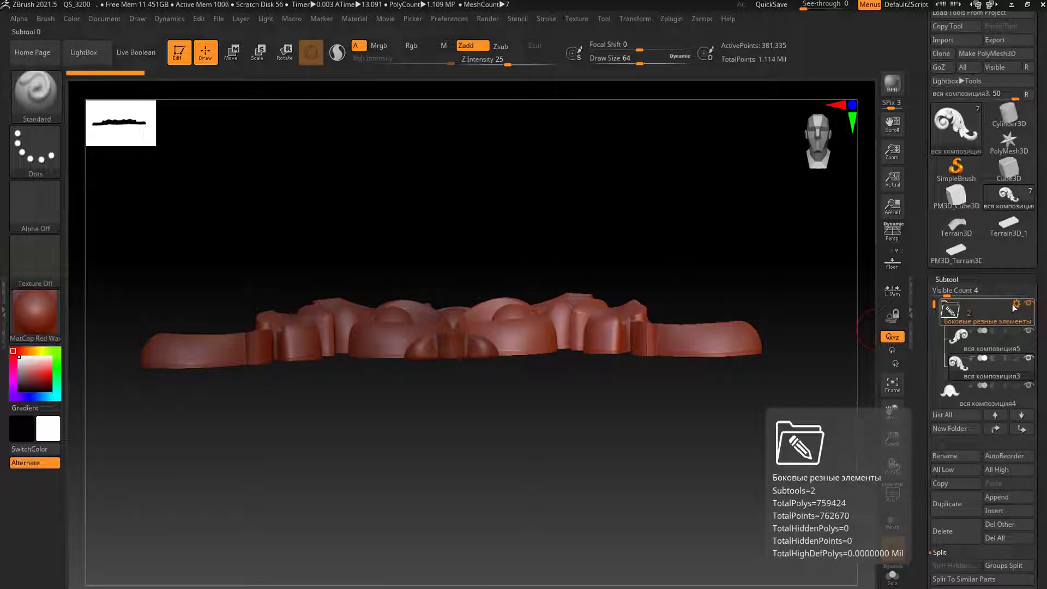
Step: Set the transform gizmo on the side carvings folder's parts with Transpose Set
{"action": "left_click", "coordinate": [1016, 304]}
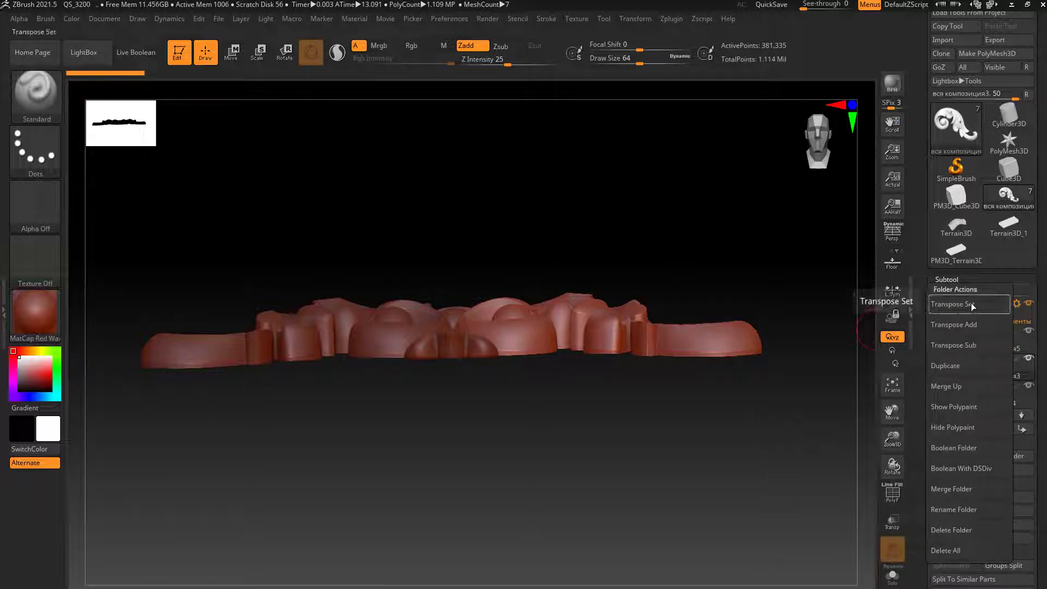
{"action": "left_click", "coordinate": [972, 304]}
{"action": "mouse_move", "coordinate": [599, 205]}
{"action": "left_mouse_down"}
{"action": "mouse_move", "coordinate": [661, 245]}
{"action": "mouse_move", "coordinate": [661, 339]}
{"action": "mouse_move", "coordinate": [662, 218]}
{"action": "left_mouse_up"}
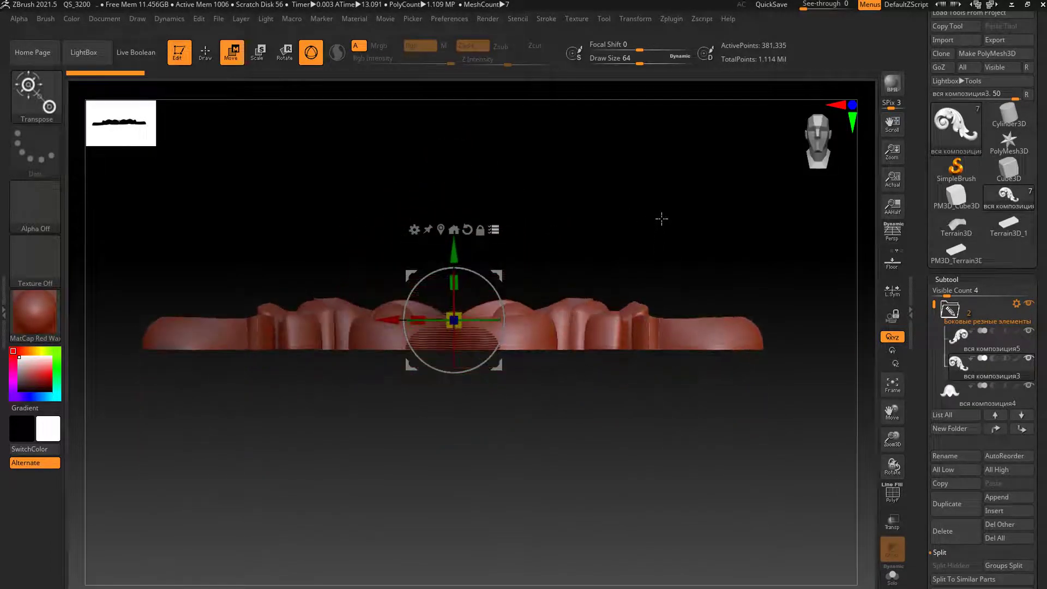
Step: Try scaling the parts along their height, undoing each change
{"action": "left_click", "coordinate": [283, 57]}
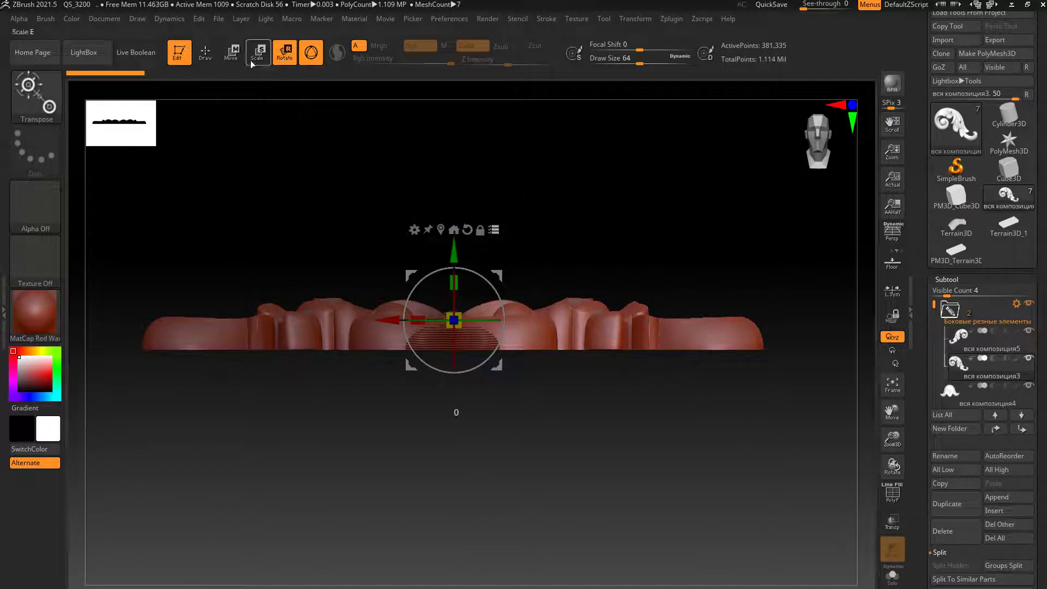
{"action": "left_click", "coordinate": [258, 55]}
{"action": "left_click_drag", "start_coordinate": [457, 278], "coordinate": [457, 306]}
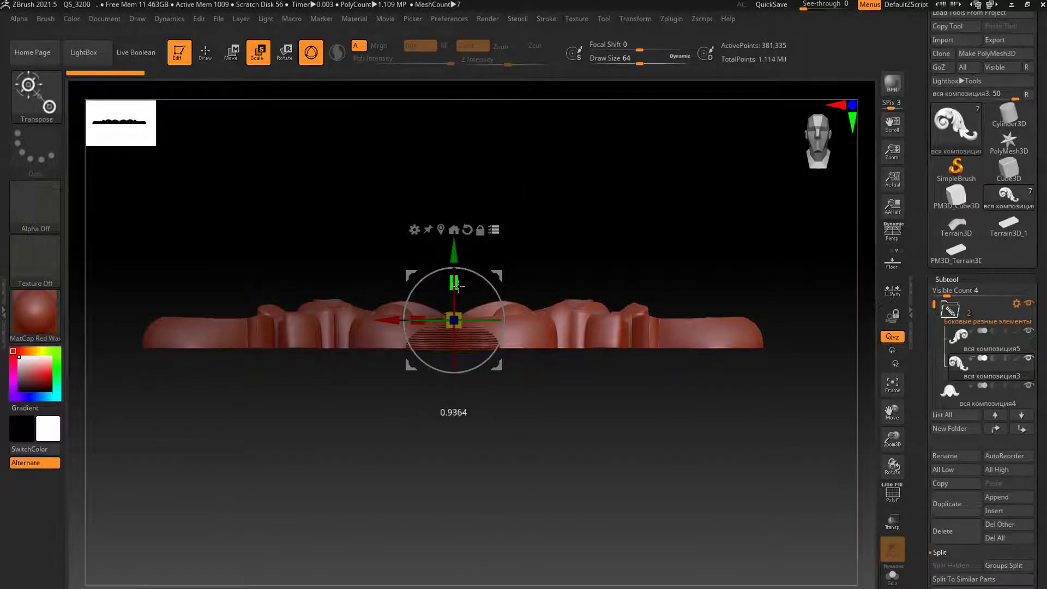
{"action": "key", "text": "ctrl+z"}
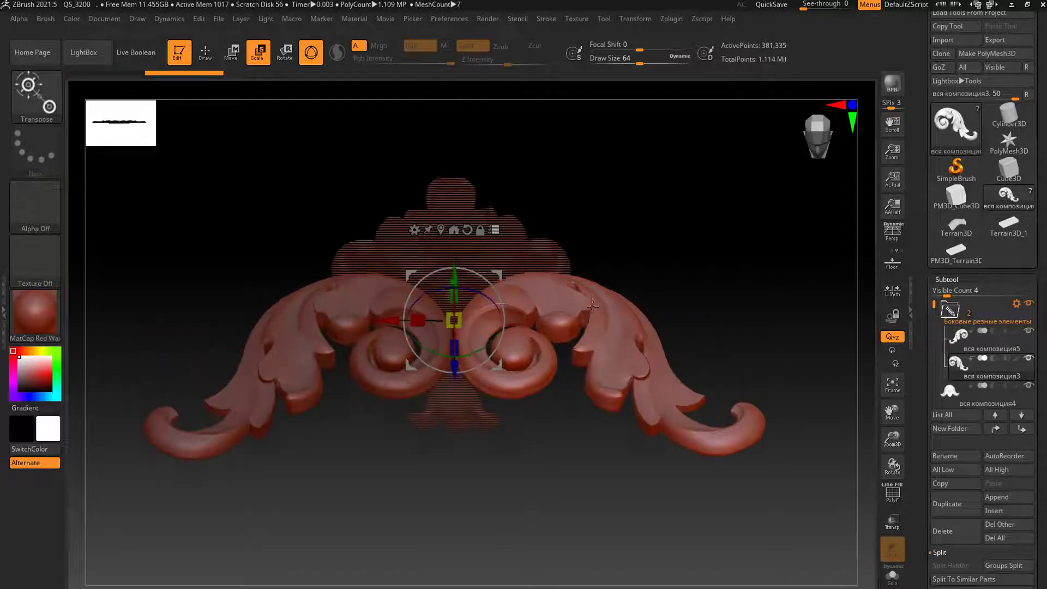
{"action": "mouse_move", "coordinate": [458, 254]}
{"action": "left_mouse_down"}
{"action": "mouse_move", "coordinate": [454, 287]}
{"action": "mouse_move", "coordinate": [453, 251]}
{"action": "left_mouse_up"}
{"action": "key", "text": "ctrl+z"}
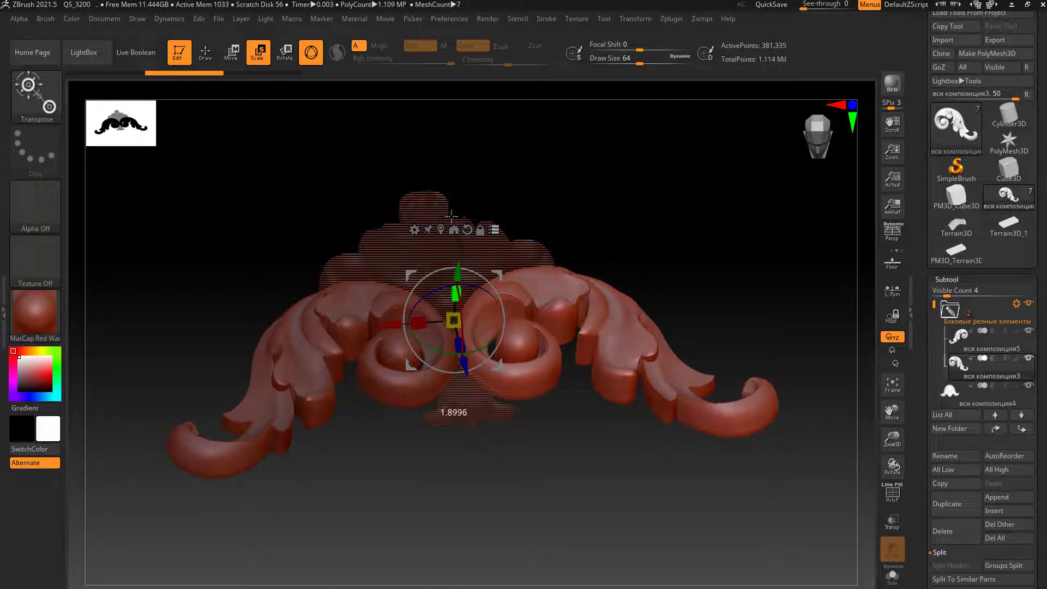
{"action": "key", "text": "ctrl+z"}
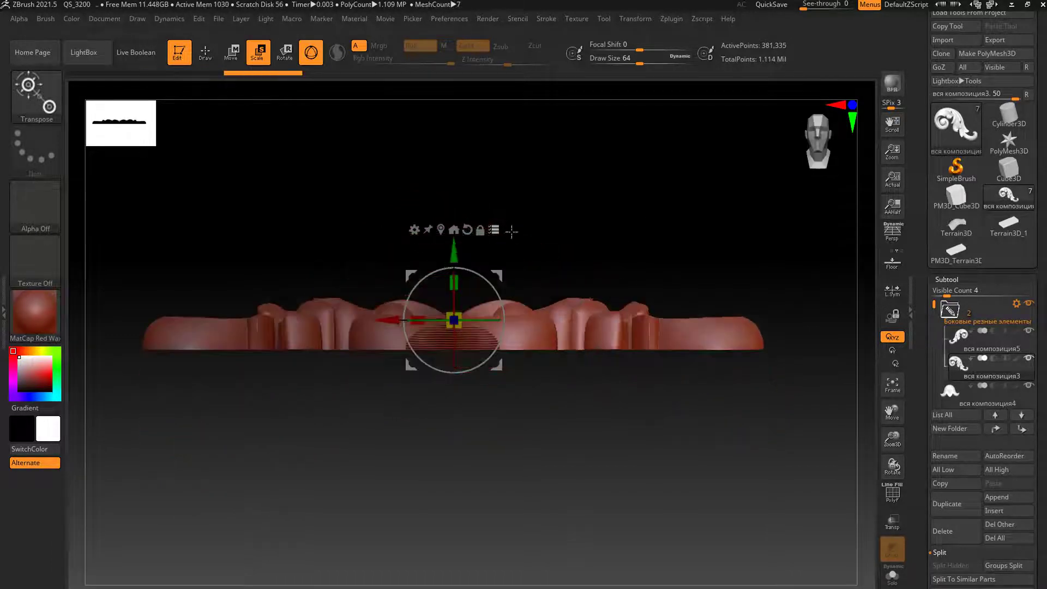
Step: Try tilting the parts, undo it, and return the gizmo to Move
{"action": "left_click_drag", "start_coordinate": [456, 283], "coordinate": [455, 255]}
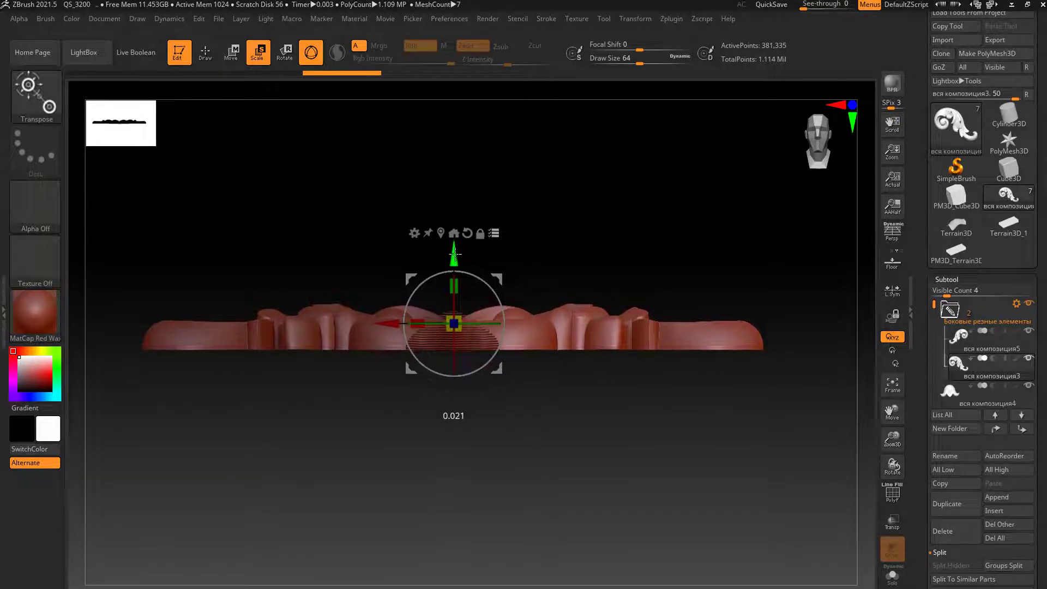
{"action": "left_click_drag", "start_coordinate": [610, 262], "coordinate": [651, 306]}
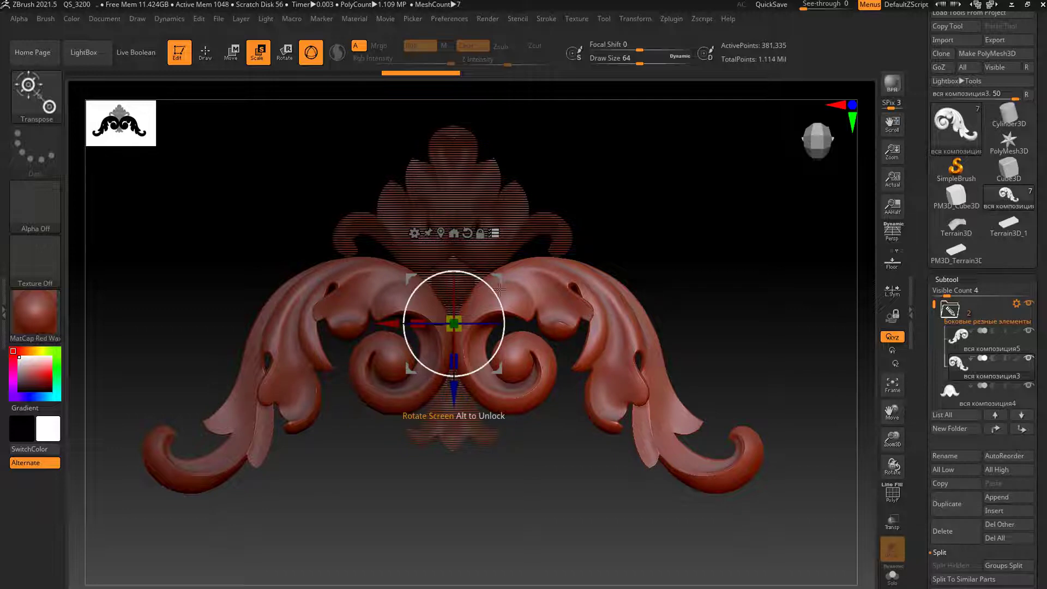
{"action": "left_click_drag", "start_coordinate": [487, 288], "coordinate": [484, 306]}
{"action": "key", "text": "ctrl+z"}
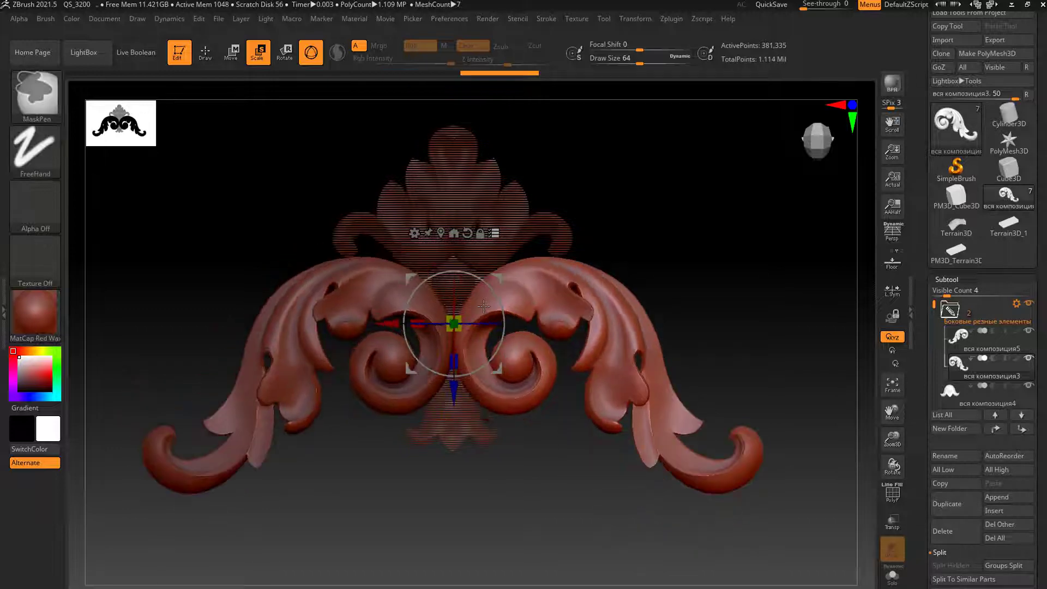
{"action": "left_click", "coordinate": [232, 51]}
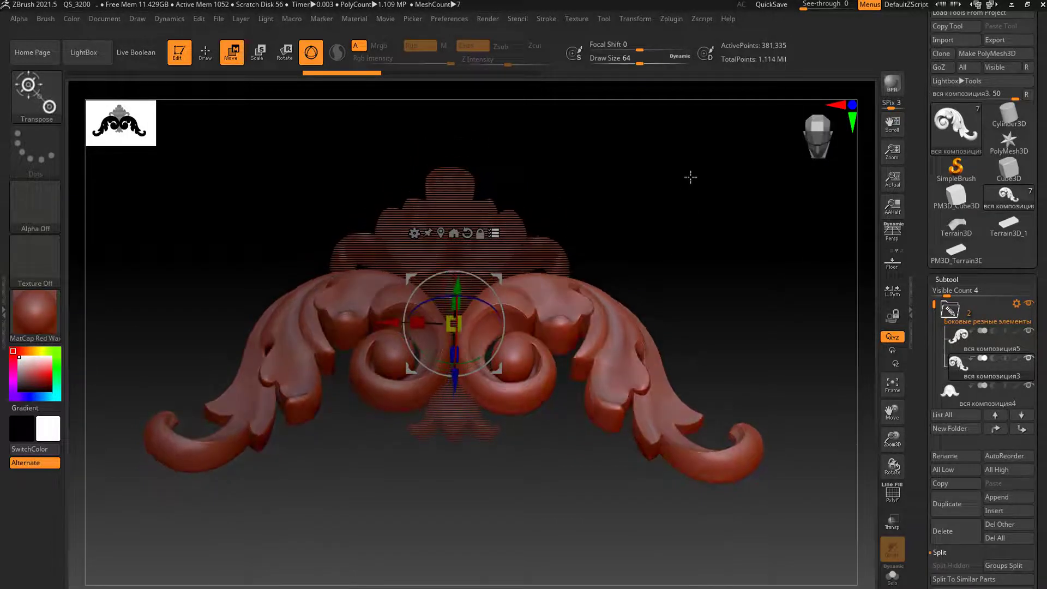
Step: Move the remaining ornament subtools into the Боковые резные элементы folder, seven in total
{"action": "left_click_drag", "start_coordinate": [689, 175], "coordinate": [523, 297]}
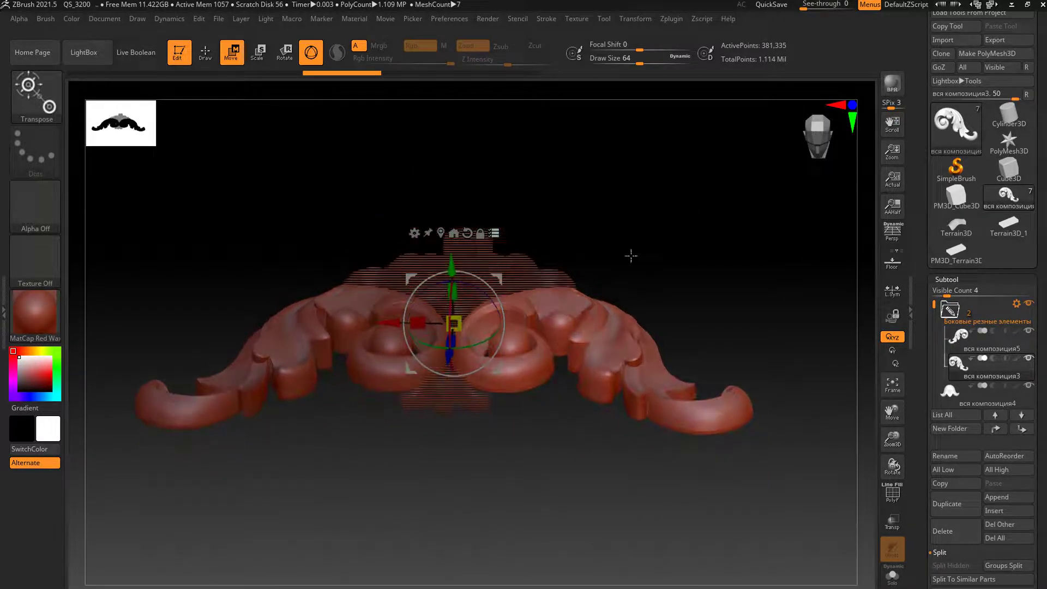
{"action": "left_click_drag", "start_coordinate": [631, 256], "coordinate": [233, 329]}
{"action": "mouse_move", "coordinate": [622, 213]}
{"action": "left_mouse_down"}
{"action": "mouse_move", "coordinate": [624, 199]}
{"action": "mouse_move", "coordinate": [235, 348]}
{"action": "left_mouse_up"}
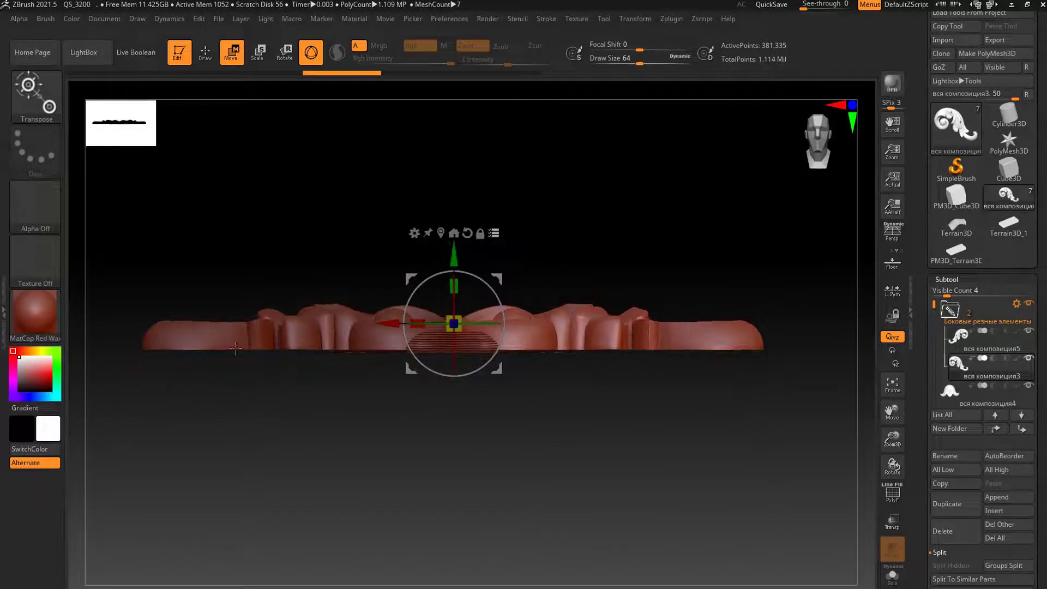
{"action": "mouse_move", "coordinate": [702, 270]}
{"action": "left_mouse_down"}
{"action": "mouse_move", "coordinate": [622, 217]}
{"action": "mouse_move", "coordinate": [626, 276]}
{"action": "mouse_move", "coordinate": [795, 296]}
{"action": "left_mouse_up"}
{"action": "left_click_drag", "start_coordinate": [948, 393], "coordinate": [940, 354]}
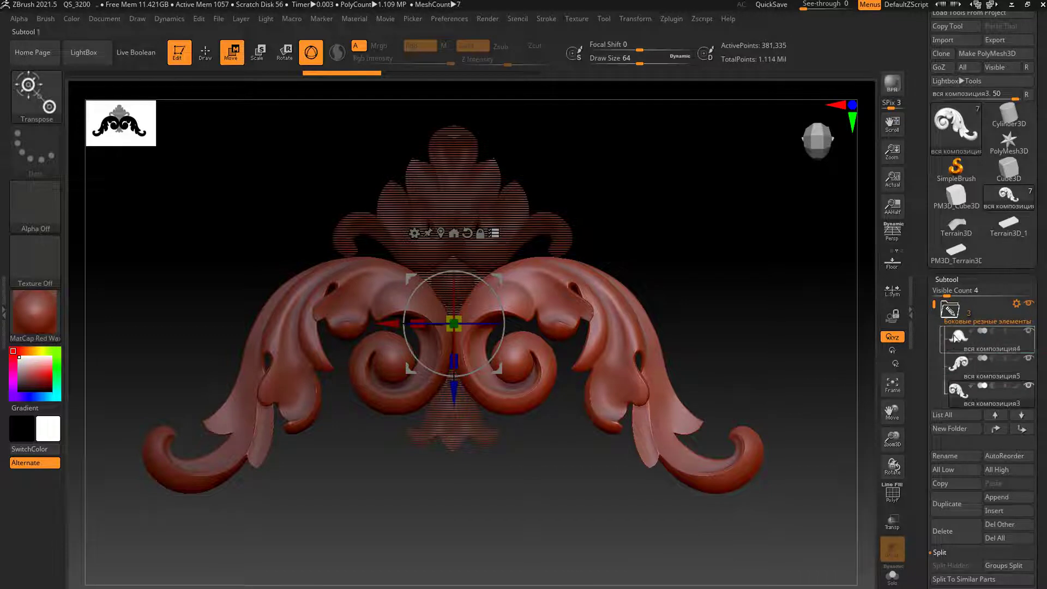
{"action": "left_click_drag", "start_coordinate": [935, 302], "coordinate": [934, 310]}
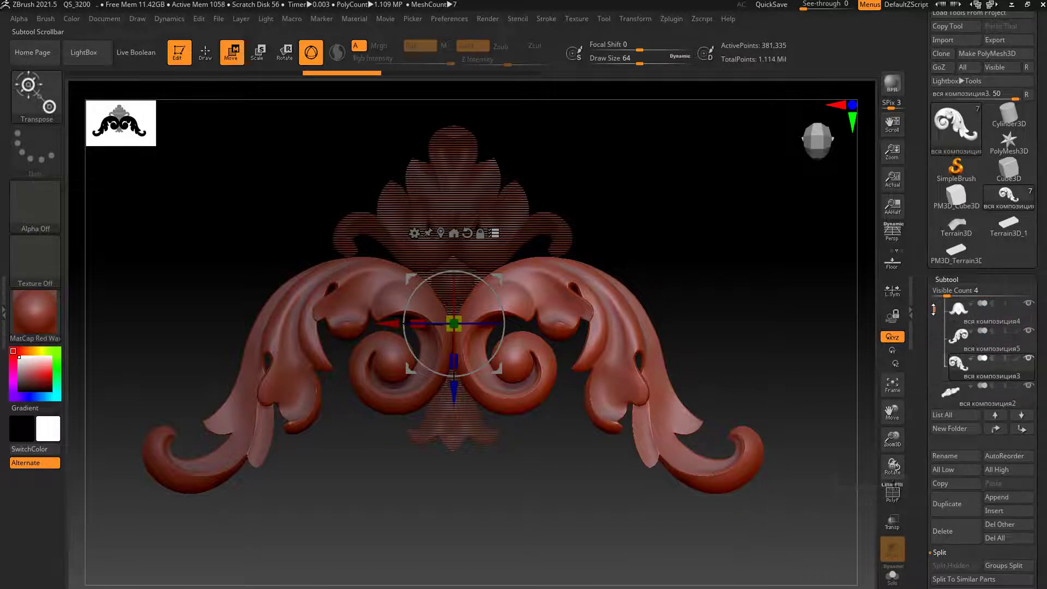
{"action": "left_click_drag", "start_coordinate": [951, 397], "coordinate": [952, 356]}
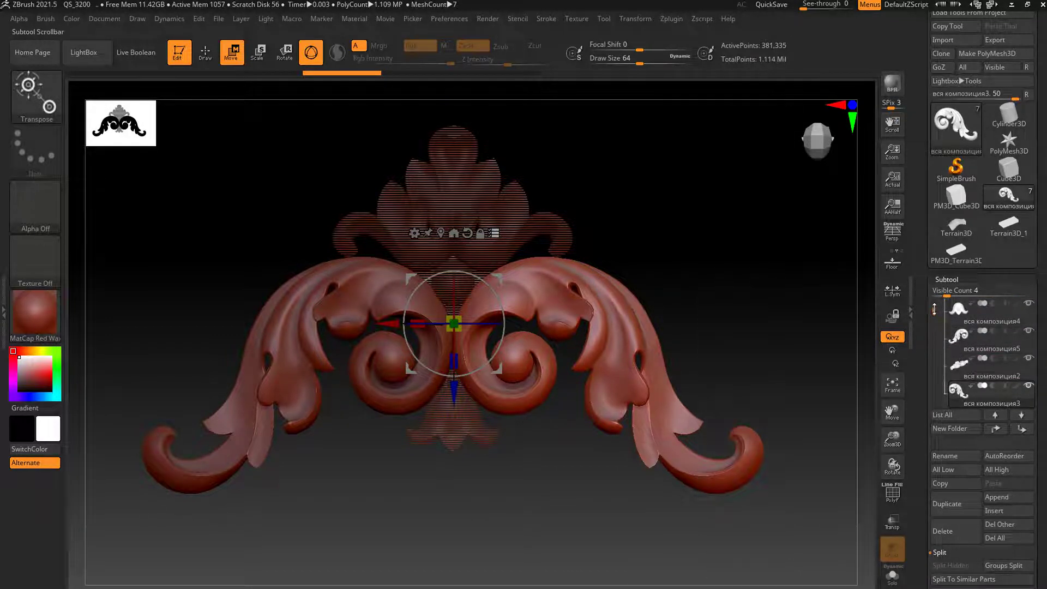
{"action": "left_click_drag", "start_coordinate": [934, 311], "coordinate": [934, 323]}
{"action": "mouse_move", "coordinate": [950, 392]}
{"action": "left_mouse_down"}
{"action": "mouse_move", "coordinate": [951, 356]}
{"action": "mouse_move", "coordinate": [932, 340]}
{"action": "left_mouse_up"}
{"action": "mouse_move", "coordinate": [951, 392]}
{"action": "left_mouse_down"}
{"action": "mouse_move", "coordinate": [951, 355]}
{"action": "mouse_move", "coordinate": [935, 361]}
{"action": "mouse_move", "coordinate": [934, 310]}
{"action": "left_mouse_up"}
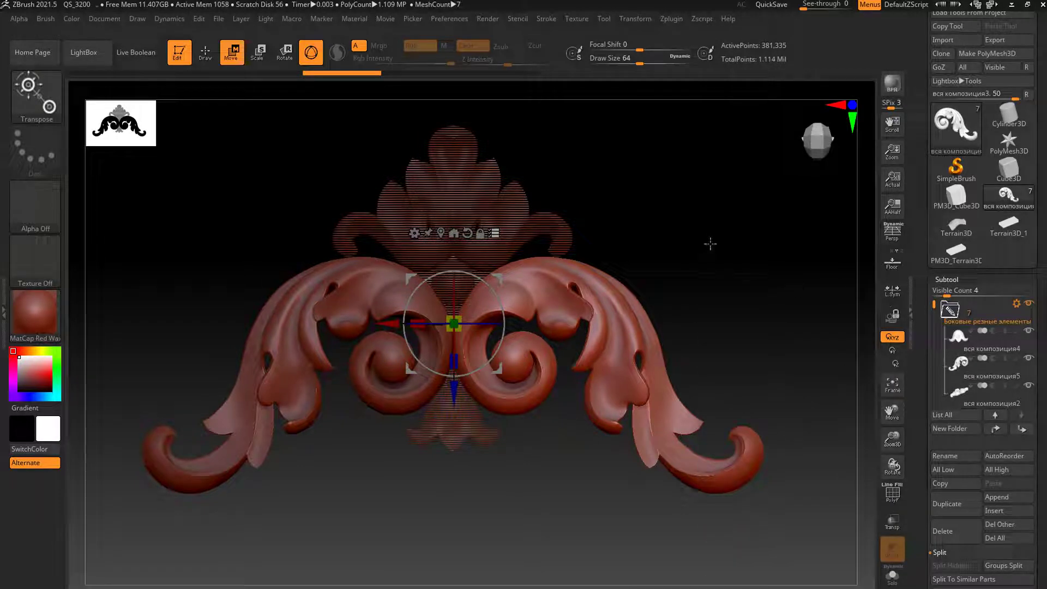
Step: Set the transform gizmo on the whole folder with Transpose Set
{"action": "left_click", "coordinate": [1016, 304]}
{"action": "left_click", "coordinate": [953, 303]}
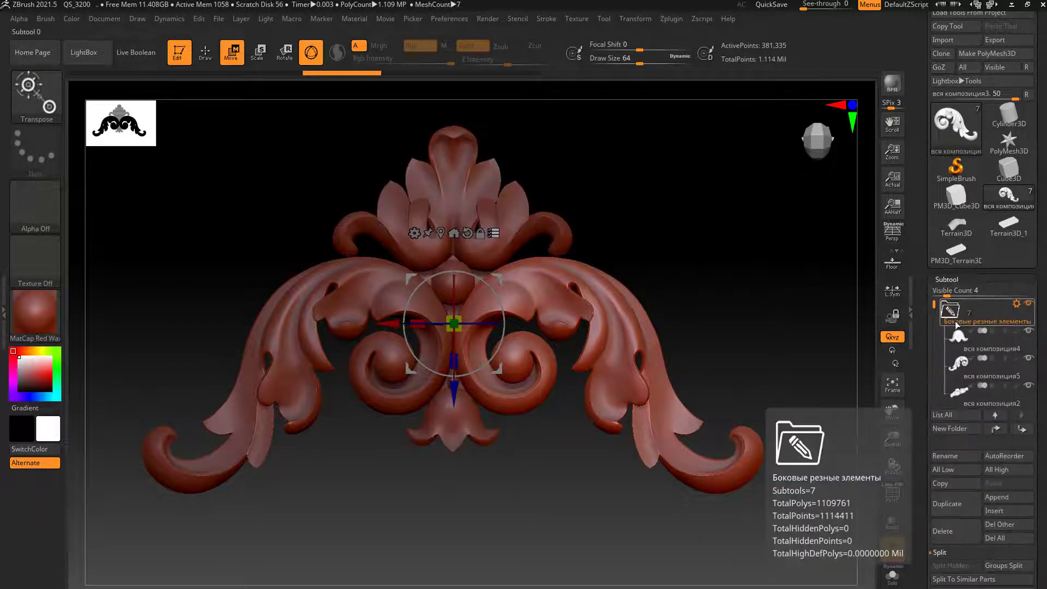
{"action": "left_click_drag", "start_coordinate": [734, 264], "coordinate": [722, 251]}
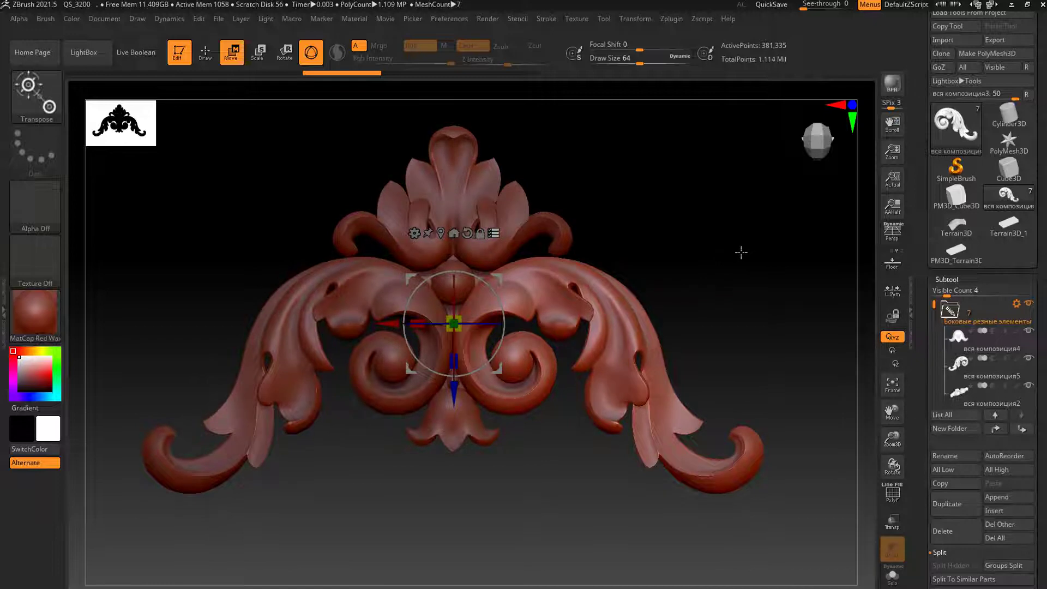
Step: Run Merge Folder, then Del Other and confirm, leaving only Merged_вся композиция3
{"action": "left_click", "coordinate": [1017, 304]}
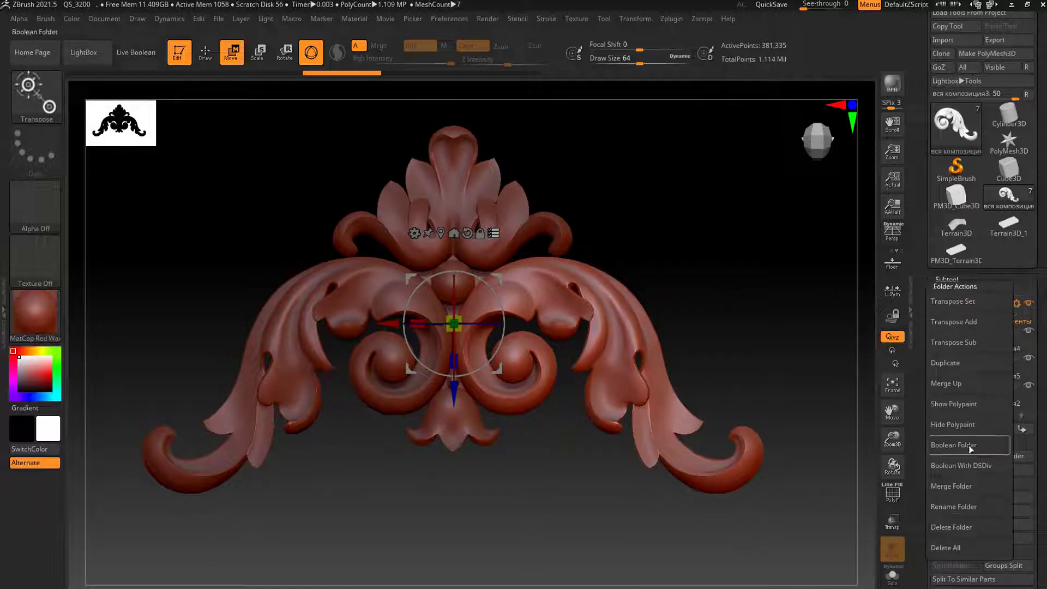
{"action": "left_click", "coordinate": [950, 486]}
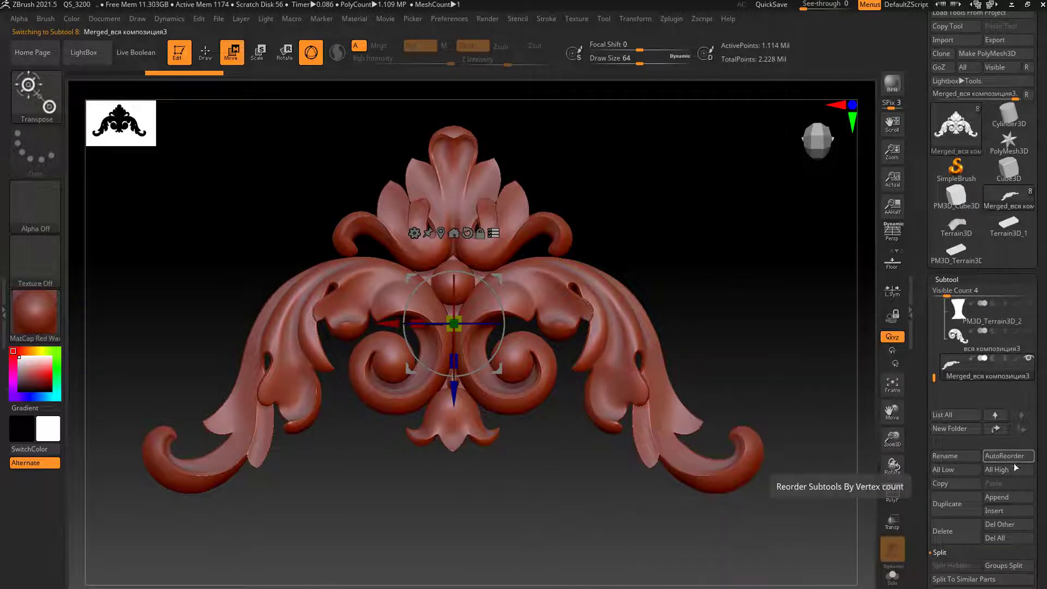
{"action": "left_click", "coordinate": [1017, 525]}
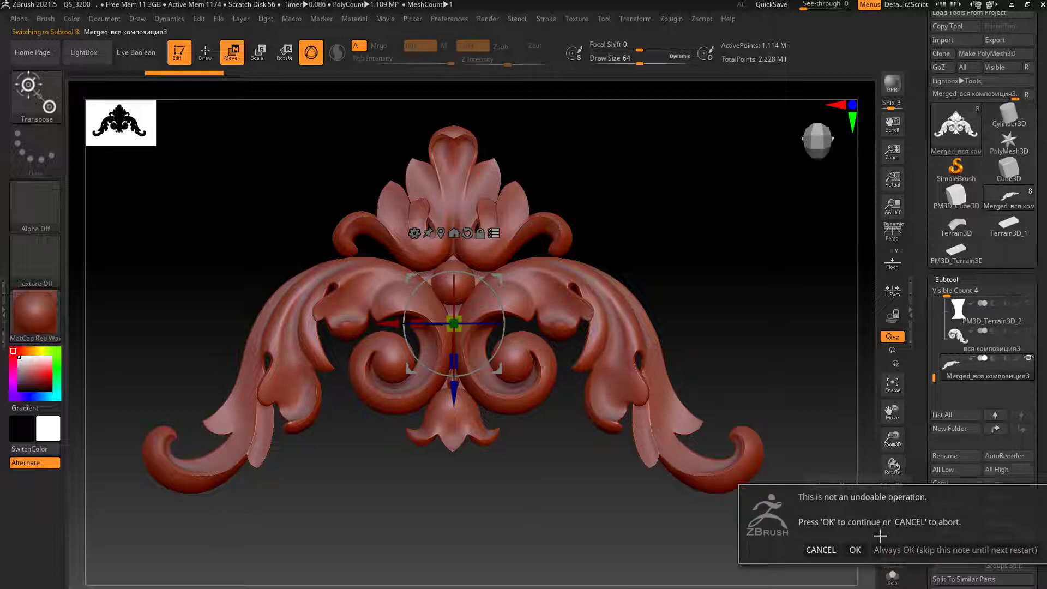
{"action": "left_click", "coordinate": [855, 550]}
{"action": "mouse_move", "coordinate": [679, 246]}
{"action": "left_mouse_down"}
{"action": "mouse_move", "coordinate": [686, 197]}
{"action": "mouse_move", "coordinate": [685, 217]}
{"action": "left_mouse_up"}
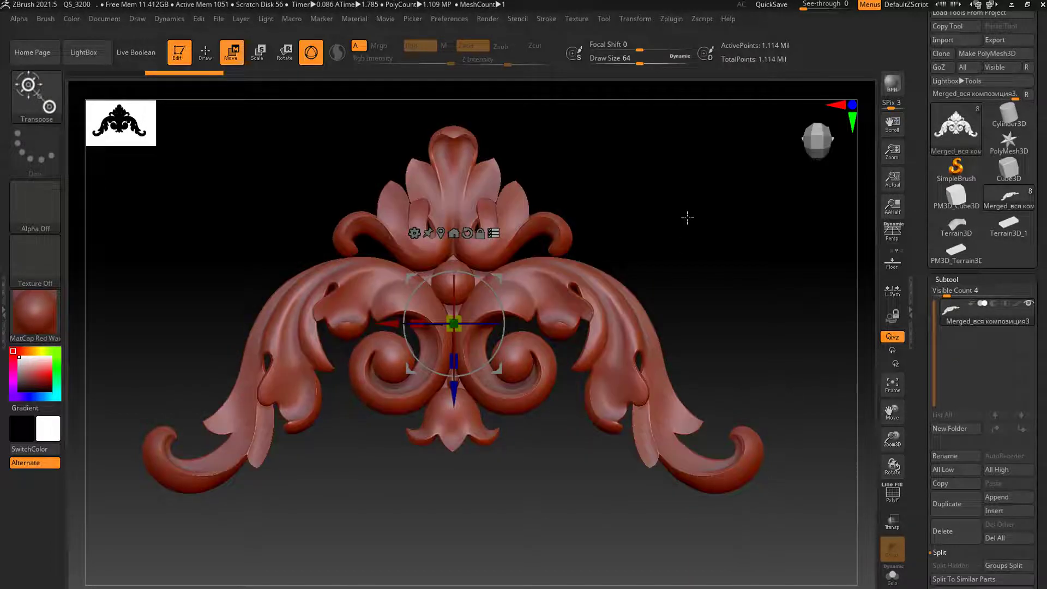
Step: Apply the Bend Curve deformer and drag its control points up to arch the ornament
{"action": "left_click", "coordinate": [414, 233]}
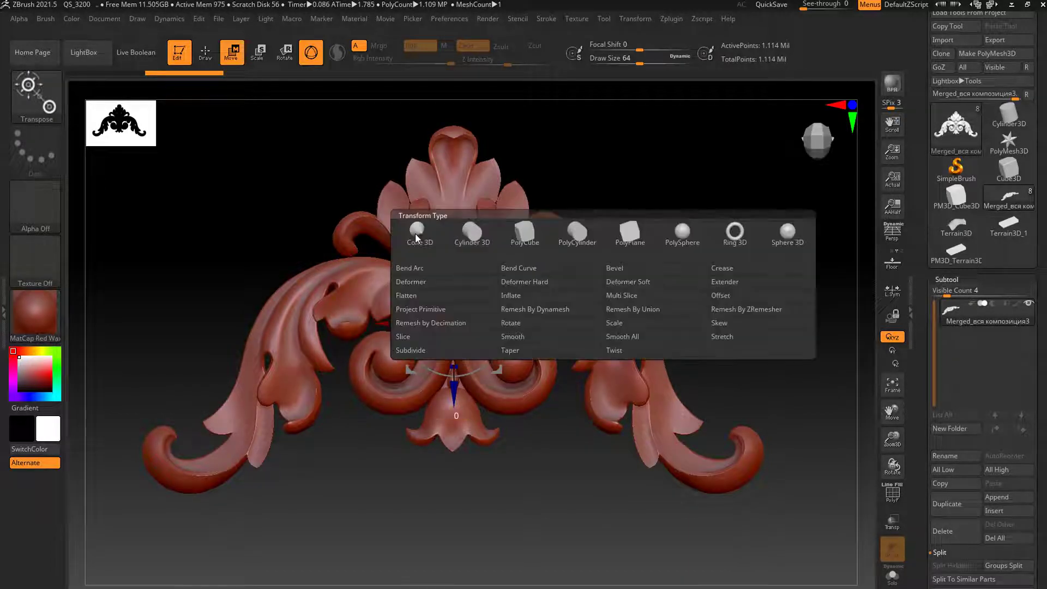
{"action": "left_click", "coordinate": [531, 269]}
{"action": "left_click_drag", "start_coordinate": [715, 254], "coordinate": [715, 130]}
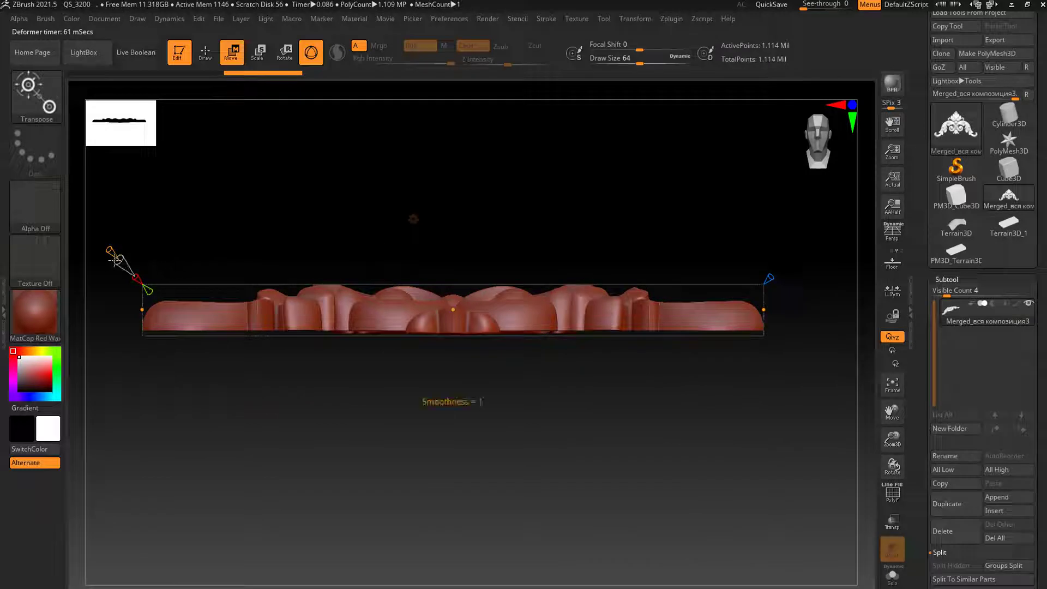
{"action": "mouse_move", "coordinate": [114, 261]}
{"action": "left_mouse_down"}
{"action": "mouse_move", "coordinate": [105, 233]}
{"action": "mouse_move", "coordinate": [111, 239]}
{"action": "left_mouse_up"}
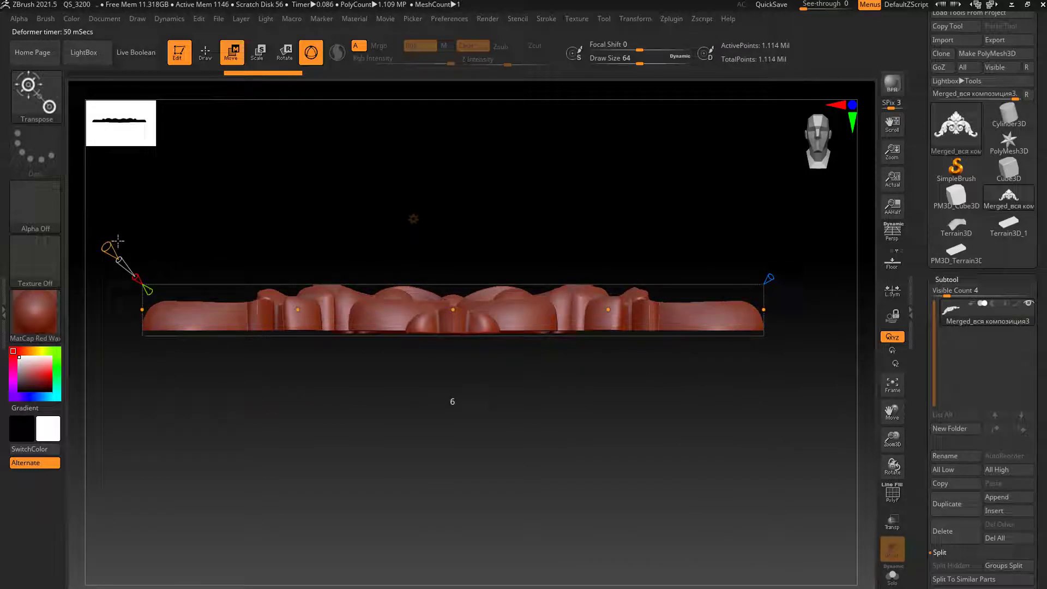
{"action": "left_click_drag", "start_coordinate": [453, 310], "coordinate": [446, 133]}
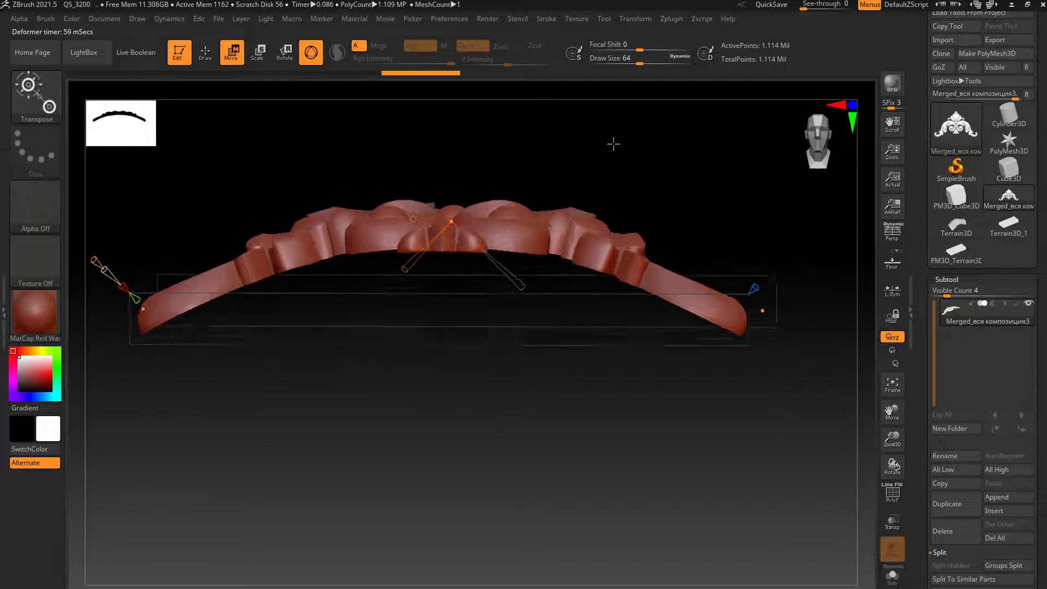
{"action": "mouse_move", "coordinate": [612, 145]}
{"action": "left_mouse_down"}
{"action": "mouse_move", "coordinate": [621, 274]}
{"action": "mouse_move", "coordinate": [690, 151]}
{"action": "mouse_move", "coordinate": [613, 215]}
{"action": "mouse_move", "coordinate": [622, 240]}
{"action": "left_mouse_up"}
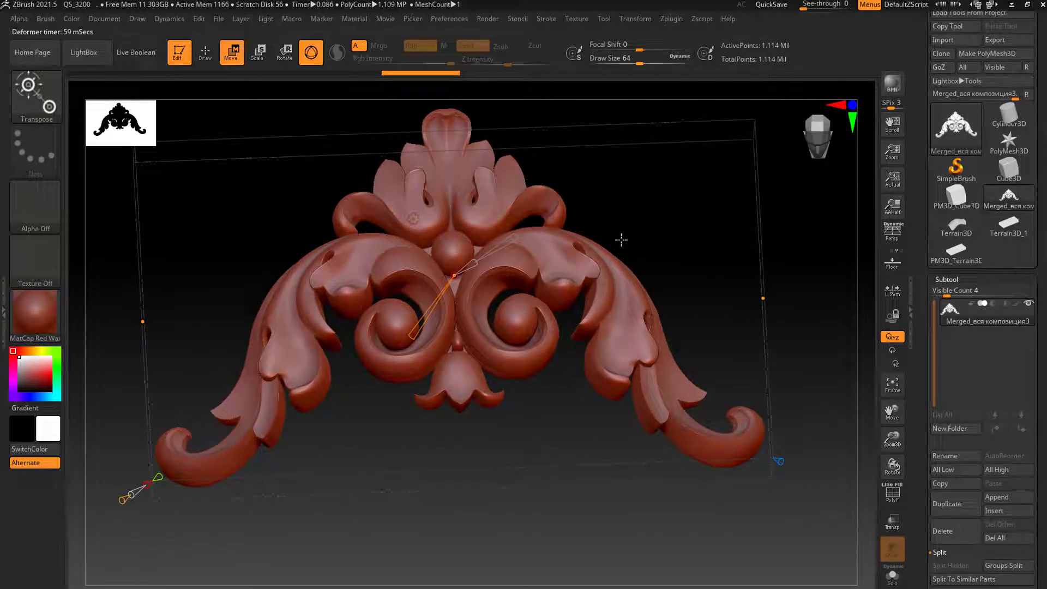
{"action": "left_click_drag", "start_coordinate": [915, 409], "coordinate": [916, 331]}
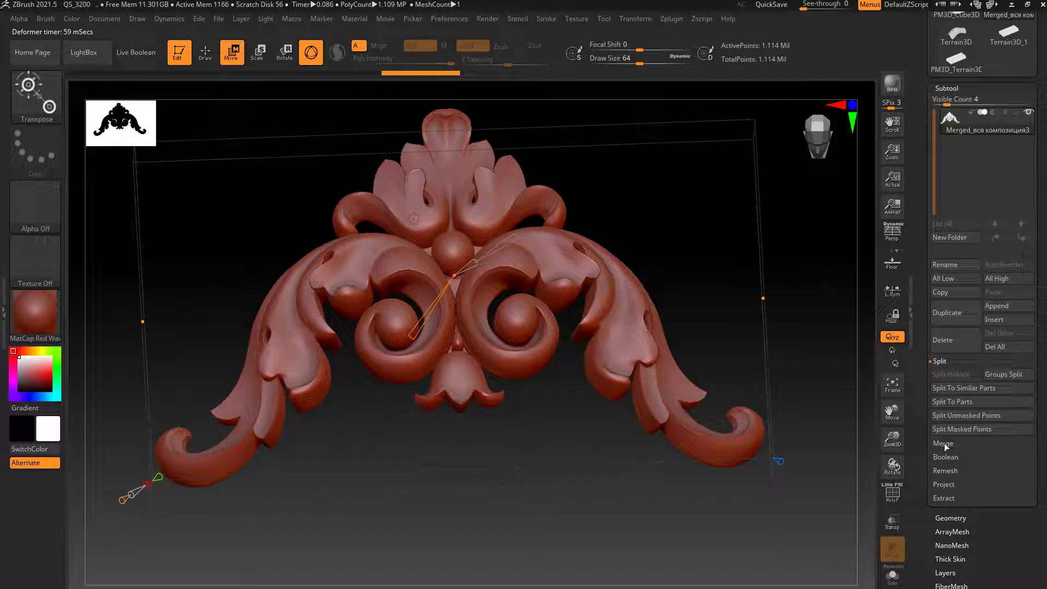
Step: Run Groups Split and confirm, turning the bent ornament into 12 subtools
{"action": "left_click_drag", "start_coordinate": [920, 153], "coordinate": [922, 225]}
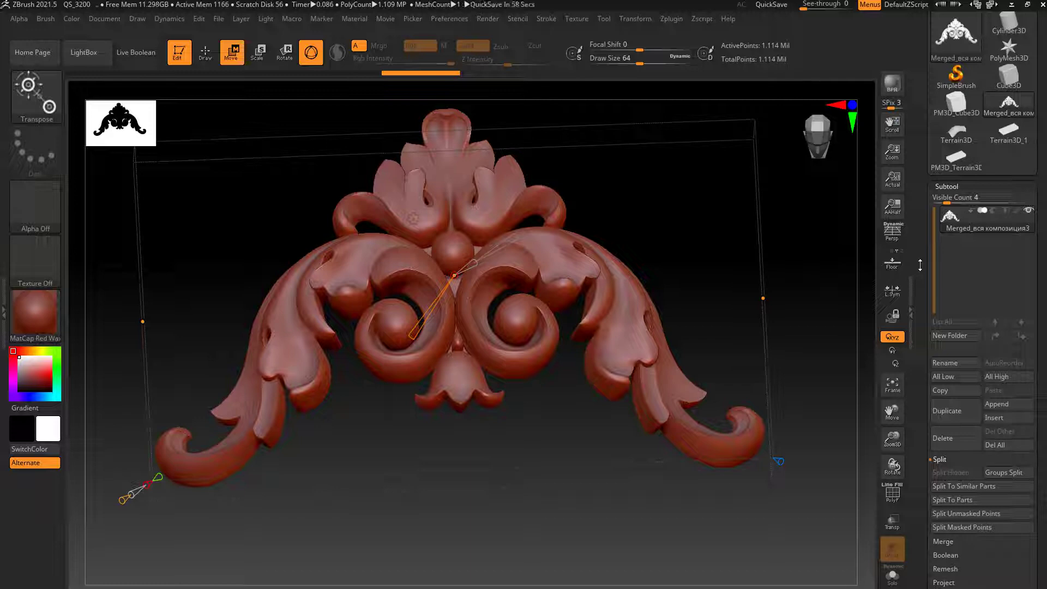
{"action": "left_click", "coordinate": [1006, 472]}
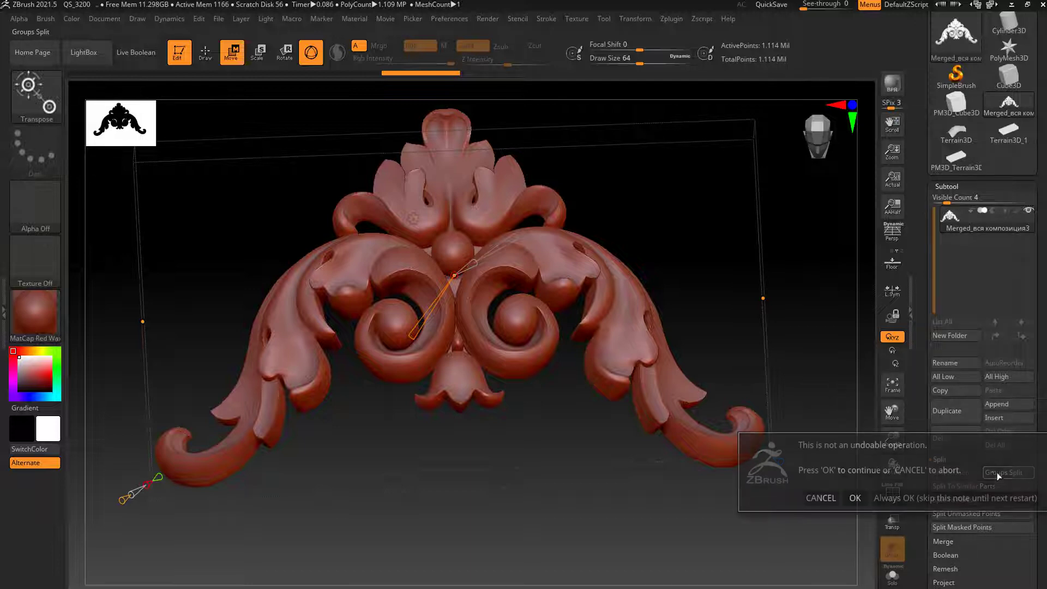
{"action": "left_click", "coordinate": [855, 498]}
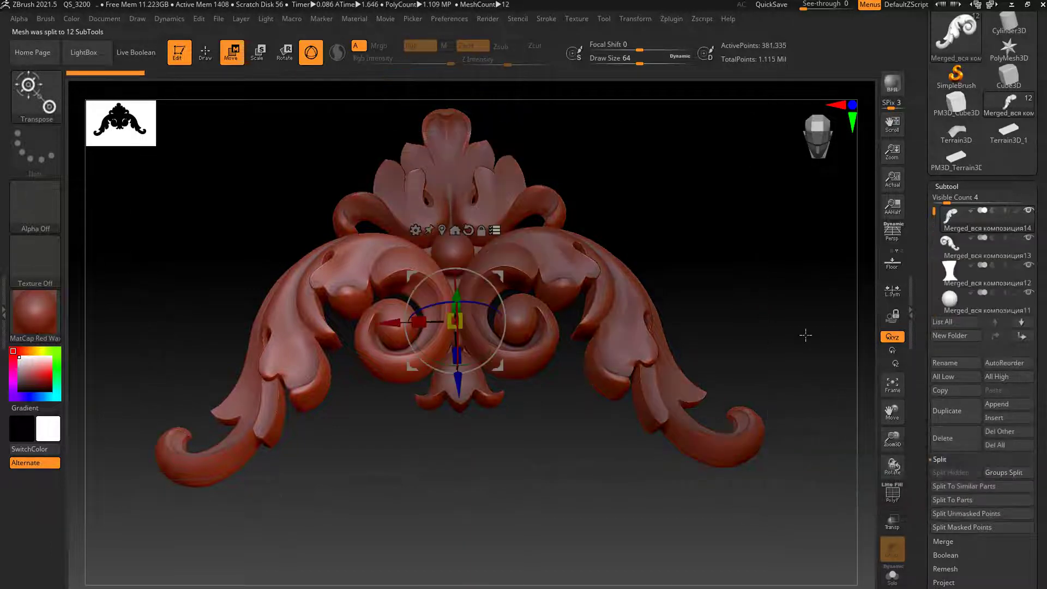
{"action": "left_click_drag", "start_coordinate": [806, 335], "coordinate": [706, 217]}
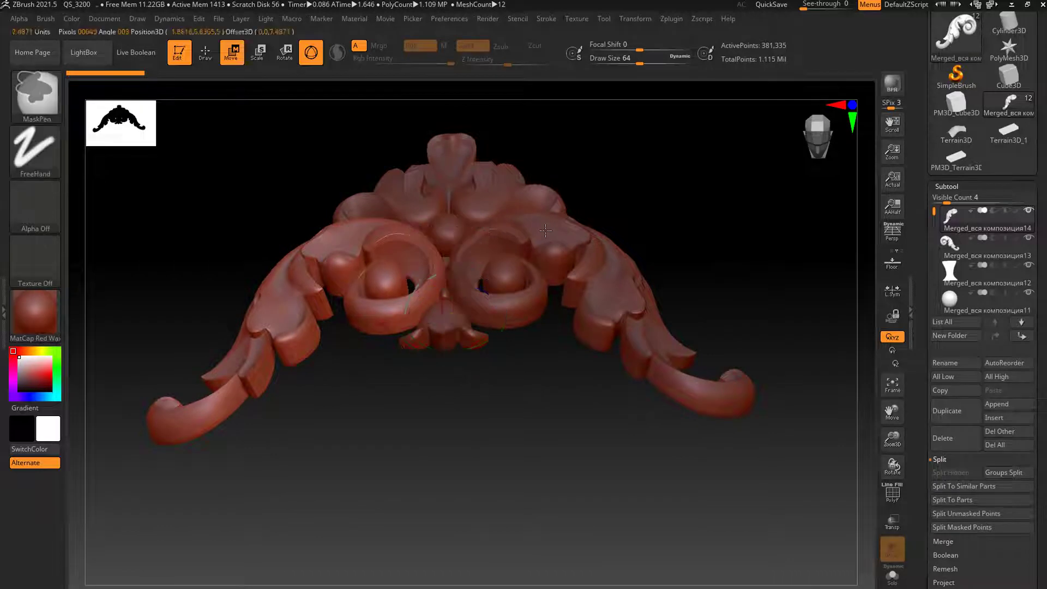
Step: Turn on PolyF frames and pick split pieces on the canvas, ending on Merged_вся композиция9
{"action": "left_click", "coordinate": [624, 231], "text": "alt"}
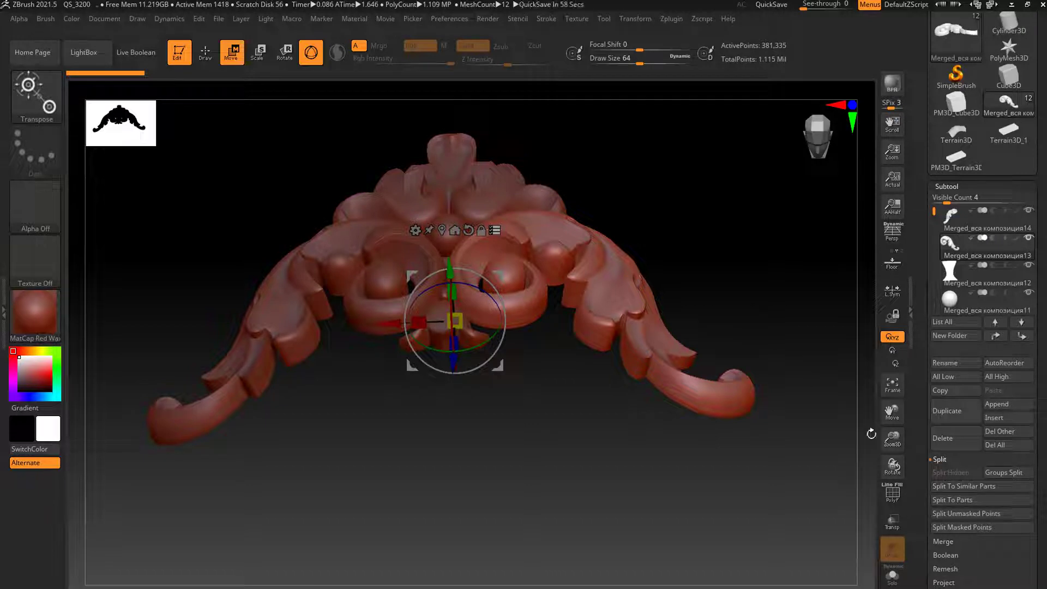
{"action": "left_click", "coordinate": [892, 493]}
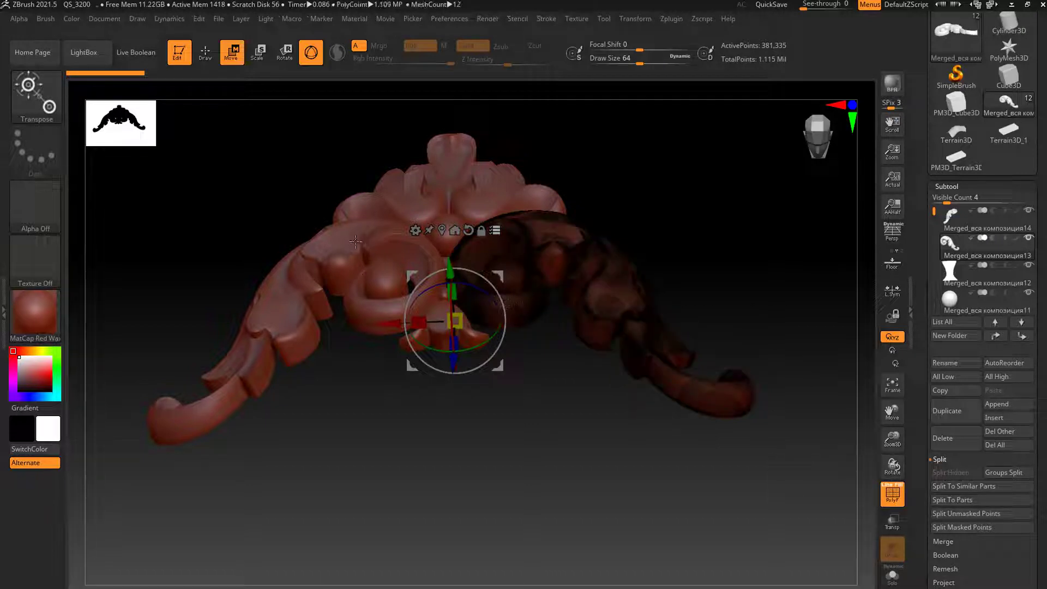
{"action": "left_click", "coordinate": [355, 240], "text": "alt"}
{"action": "left_click", "coordinate": [420, 203], "text": "alt"}
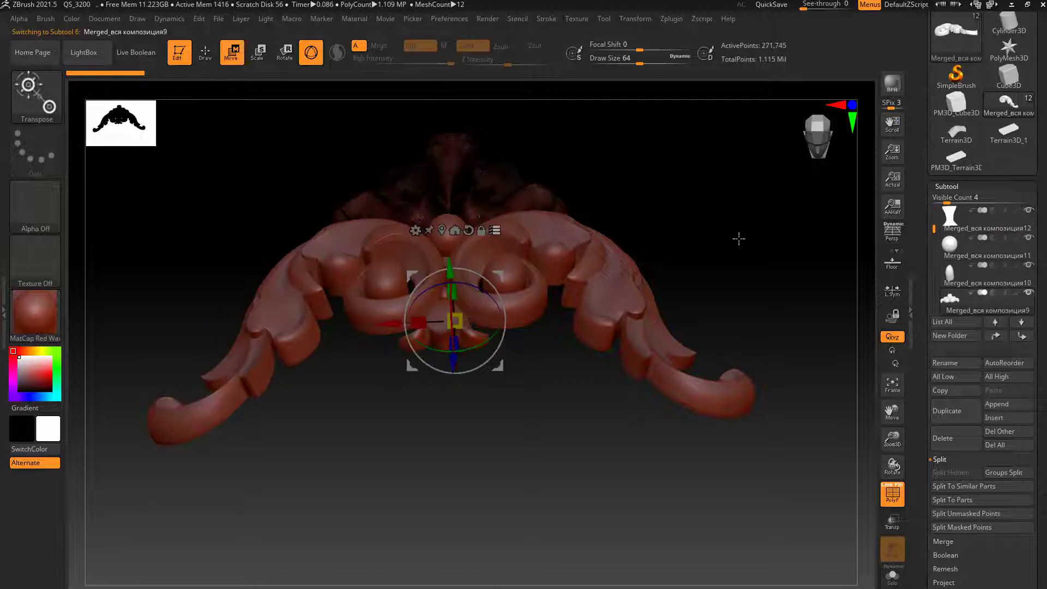
{"action": "left_click_drag", "start_coordinate": [689, 176], "coordinate": [688, 249]}
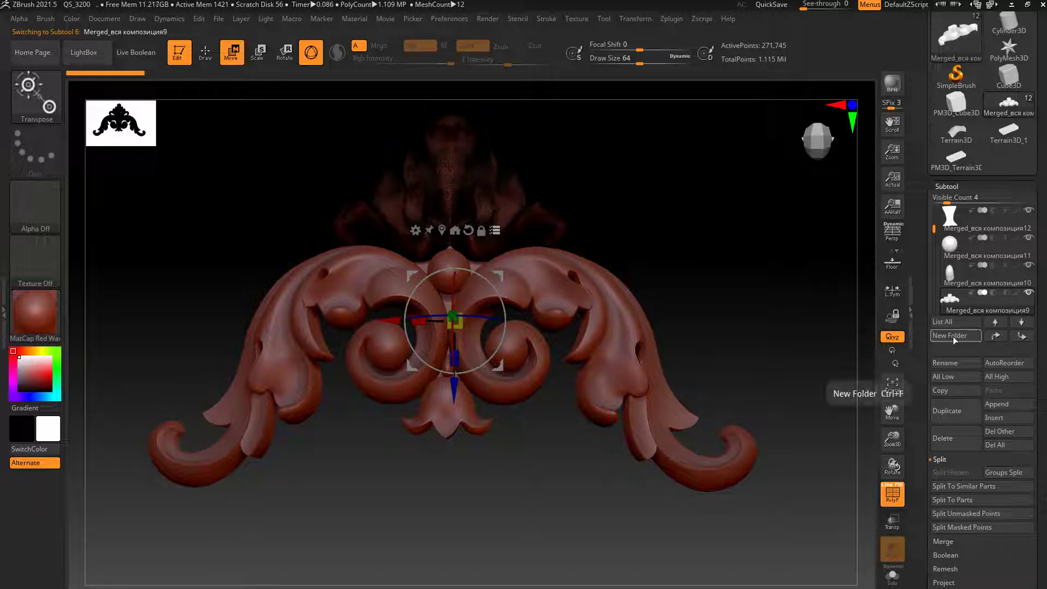
Step: Load QS_3200.zpr from LightBox QuickSave and answer the Closing Project save prompt
{"action": "left_click", "coordinate": [91, 54]}
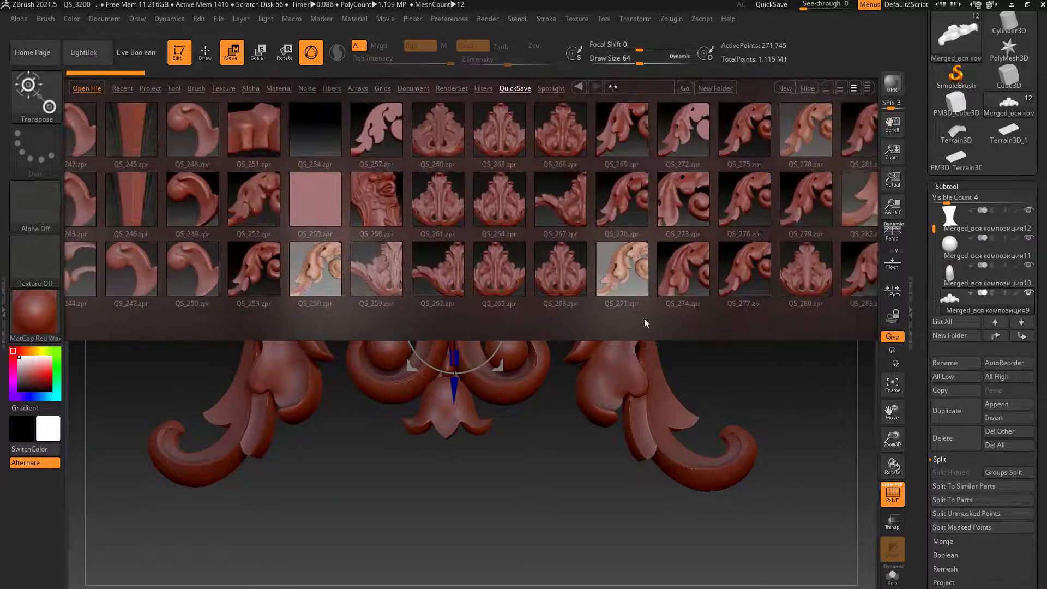
{"action": "scroll", "coordinate": [622, 326], "scroll_direction": "down", "scroll_amount": 3}
{"action": "scroll", "coordinate": [533, 315], "scroll_direction": "down", "scroll_amount": 3}
{"action": "scroll", "coordinate": [743, 320], "scroll_direction": "down", "scroll_amount": 3}
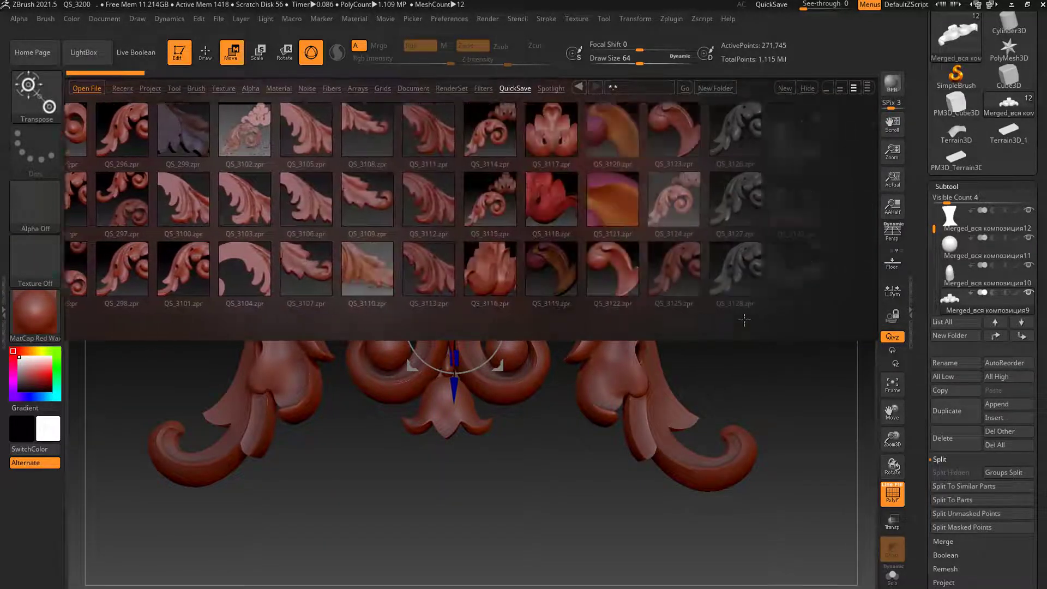
{"action": "scroll", "coordinate": [799, 319], "scroll_direction": "down", "scroll_amount": 3}
{"action": "scroll", "coordinate": [798, 318], "scroll_direction": "down", "scroll_amount": 3}
{"action": "scroll", "coordinate": [698, 321], "scroll_direction": "down", "scroll_amount": 3}
{"action": "scroll", "coordinate": [704, 322], "scroll_direction": "down", "scroll_amount": 3}
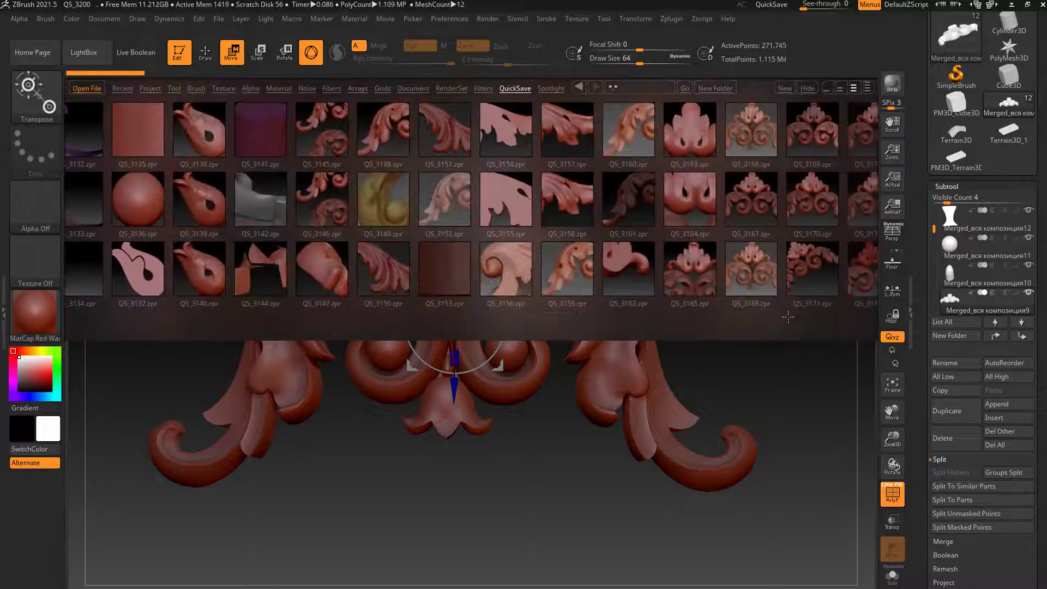
{"action": "scroll", "coordinate": [716, 325], "scroll_direction": "down", "scroll_amount": 3}
{"action": "scroll", "coordinate": [589, 313], "scroll_direction": "down", "scroll_amount": 3}
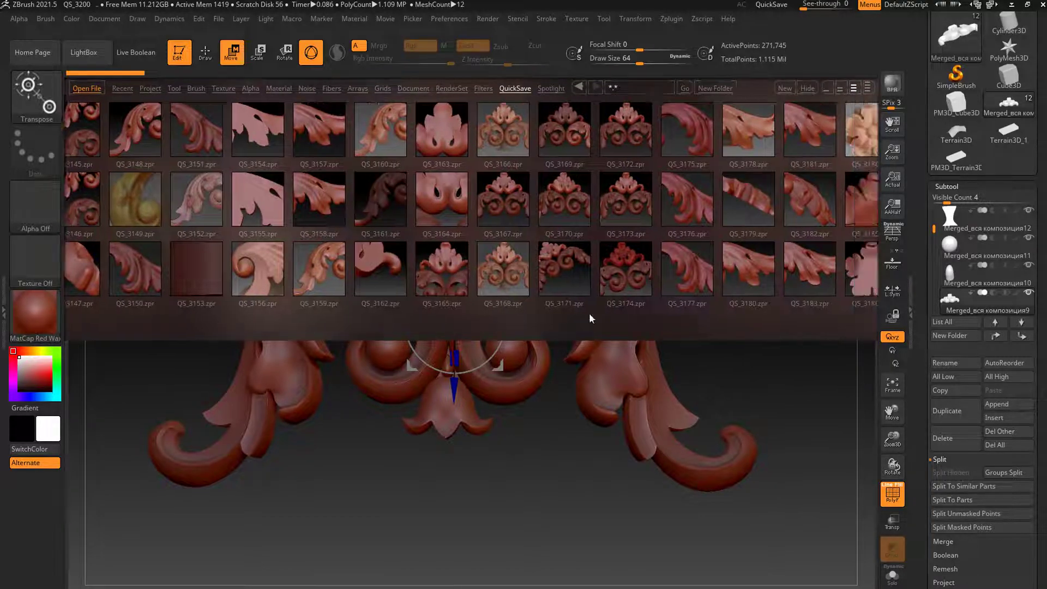
{"action": "scroll", "coordinate": [526, 313], "scroll_direction": "down", "scroll_amount": 3}
{"action": "double_click", "coordinate": [475, 194]}
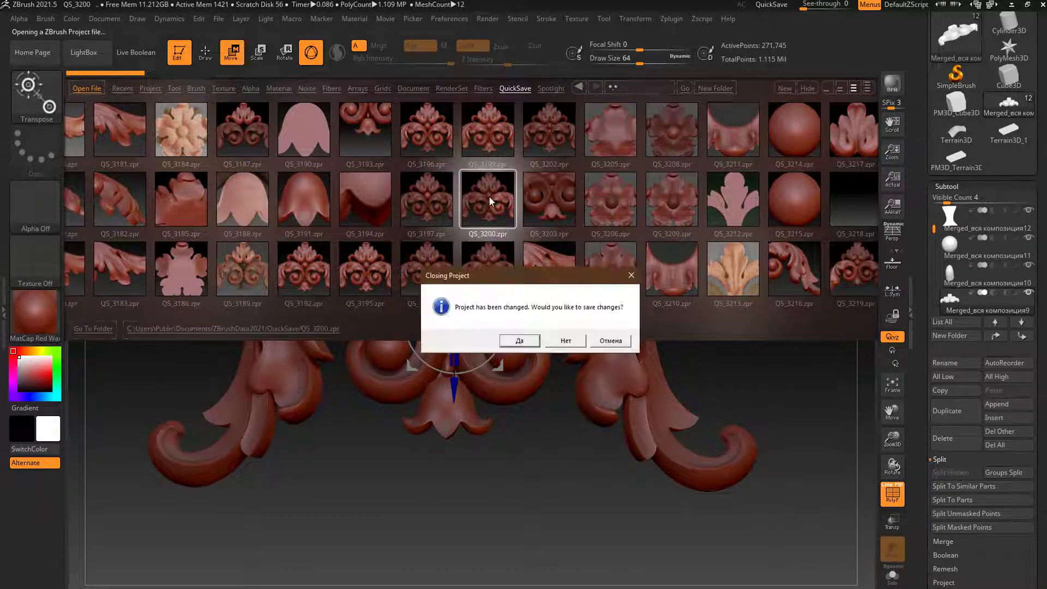
{"action": "left_click", "coordinate": [578, 344]}
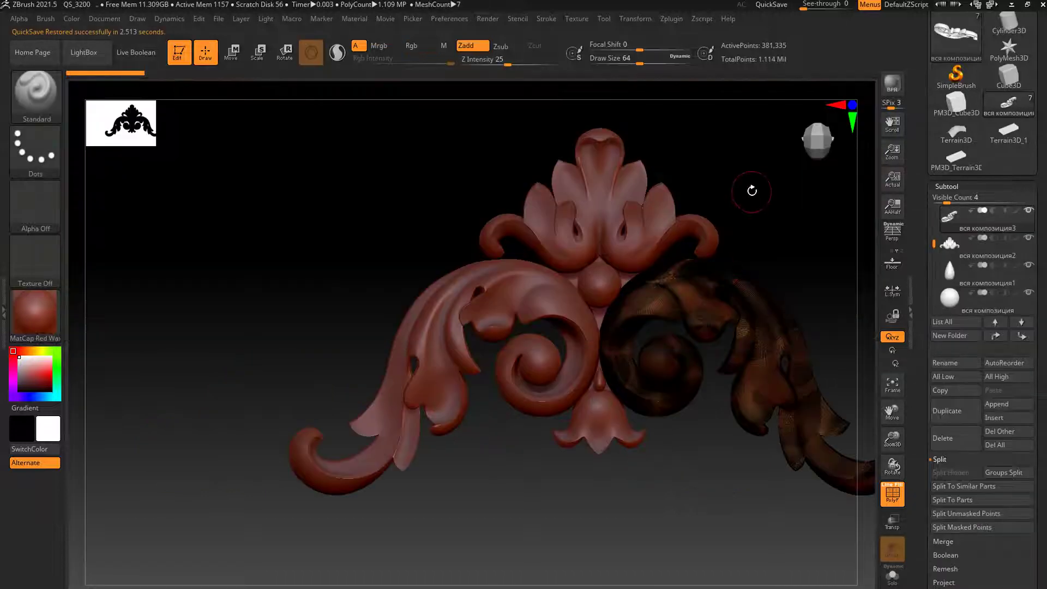
Step: Turn off the polyframe, recenter the ornament, and expand SubTool Master in Zplugin
{"action": "left_click", "coordinate": [892, 494]}
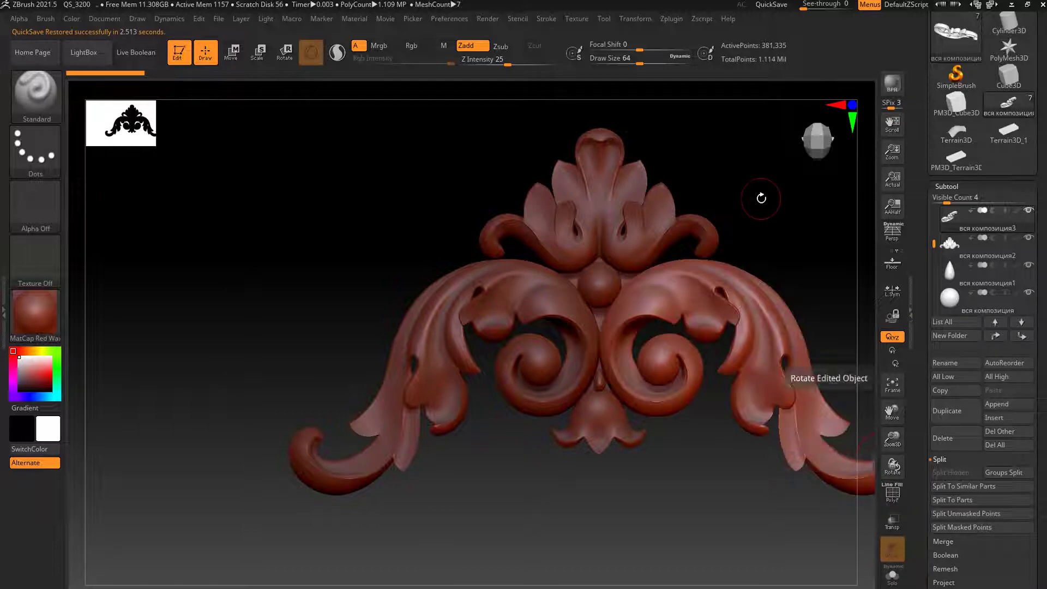
{"action": "left_click_drag", "start_coordinate": [761, 200], "coordinate": [638, 198], "text": "alt"}
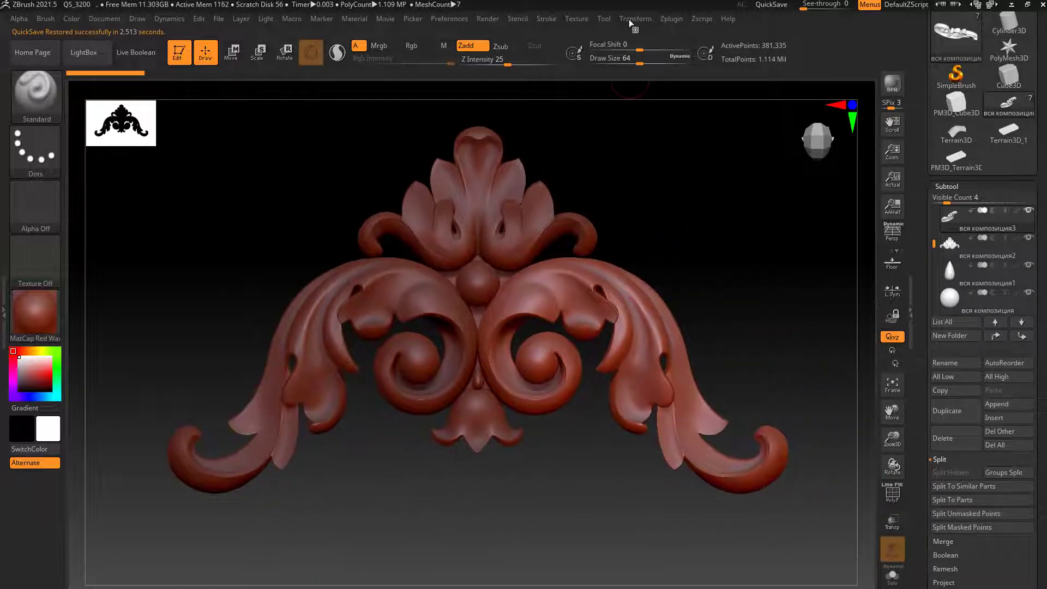
{"action": "left_click", "coordinate": [676, 19]}
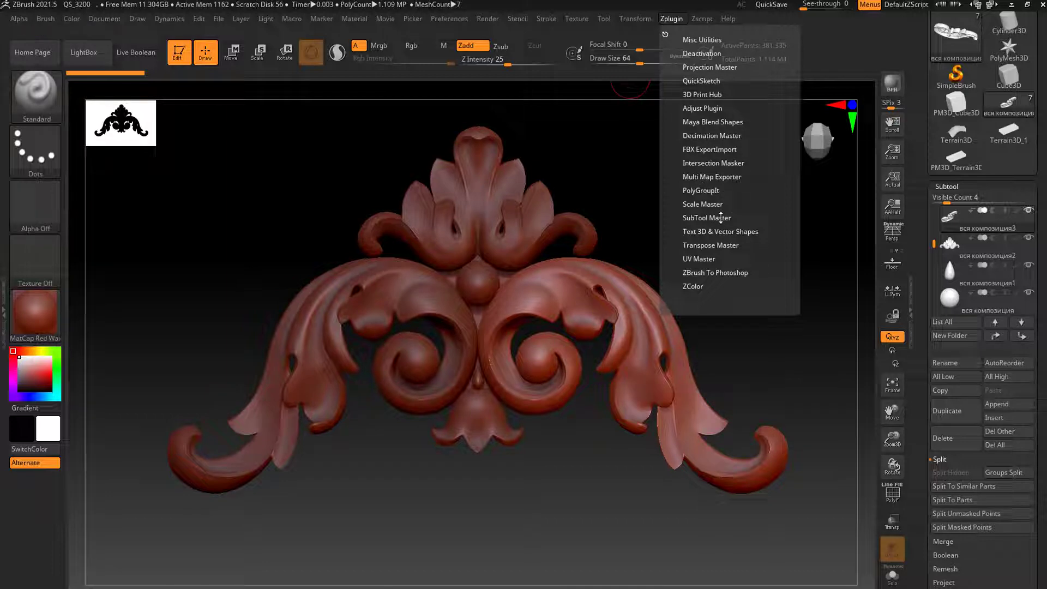
{"action": "left_click", "coordinate": [721, 218]}
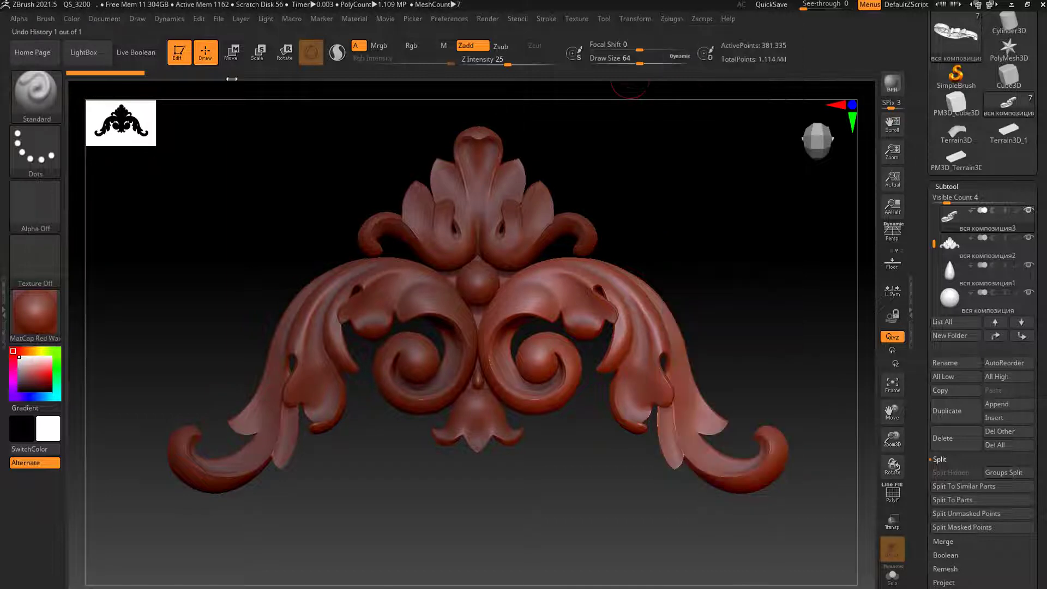
{"action": "left_click", "coordinate": [4, 295]}
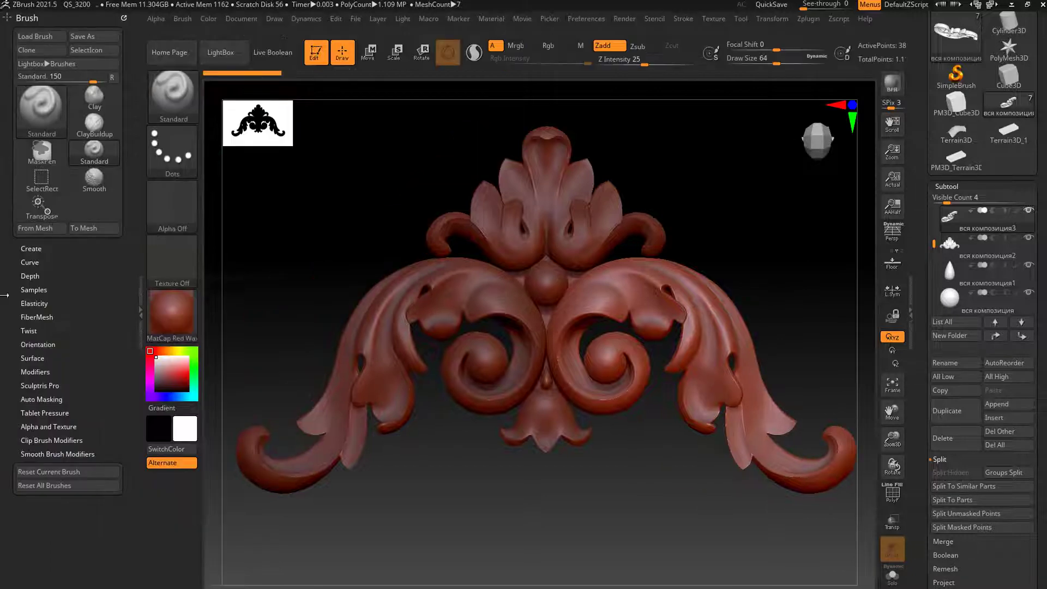
{"action": "left_click", "coordinate": [121, 19]}
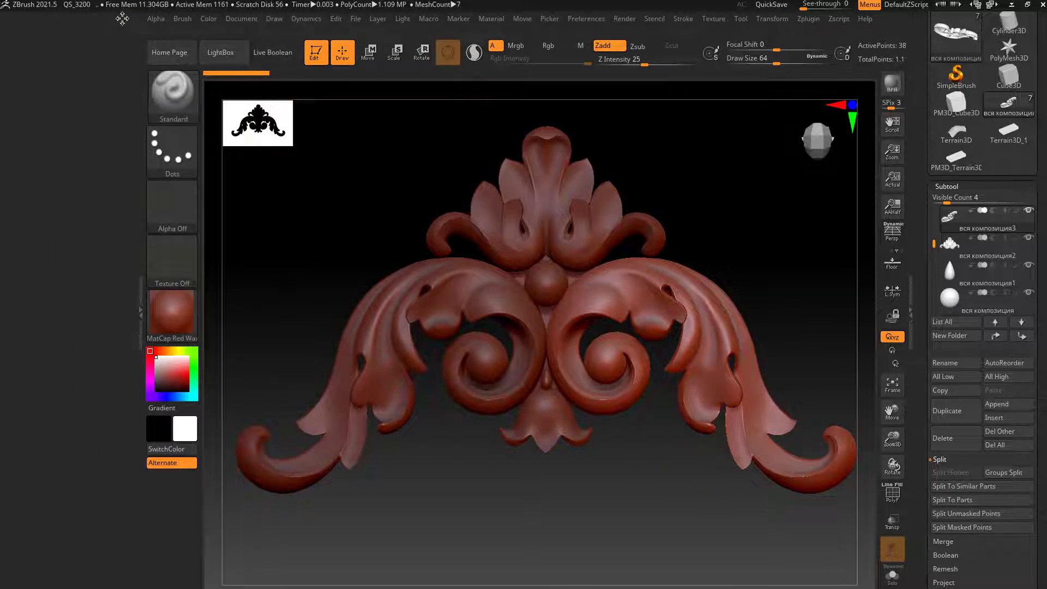
Step: Pin the Zplugin palette and merge all parts with 'Merge and delete extra SubTools'
{"action": "left_click", "coordinate": [769, 20]}
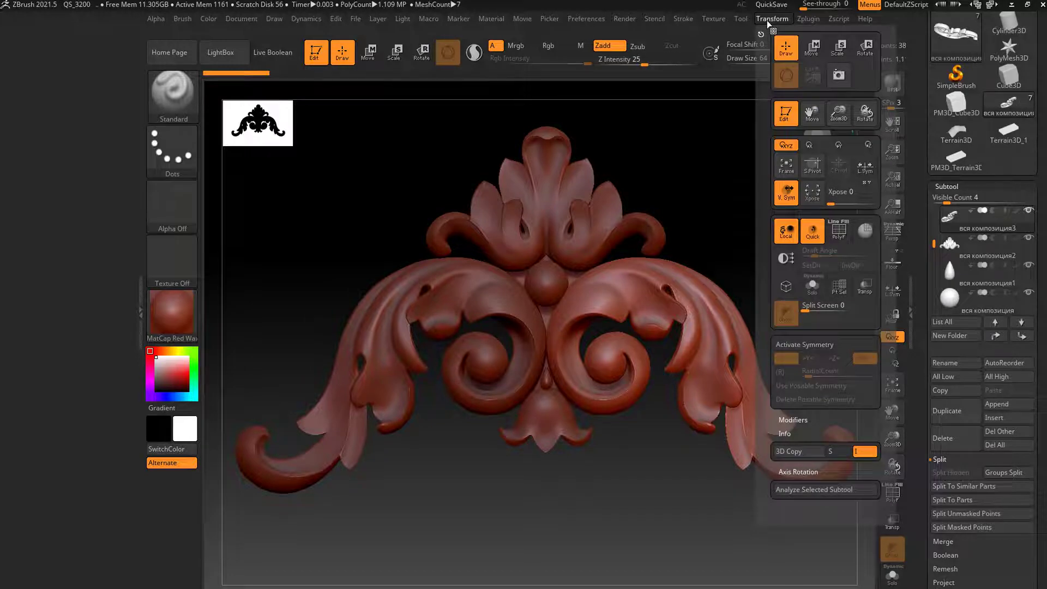
{"action": "left_click", "coordinate": [813, 20]}
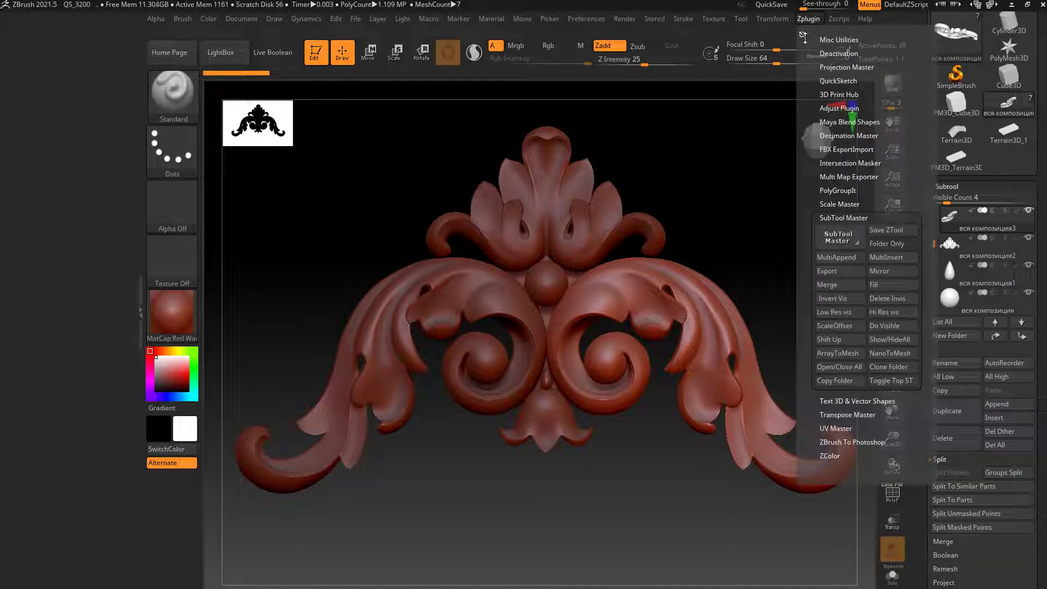
{"action": "left_click", "coordinate": [802, 32]}
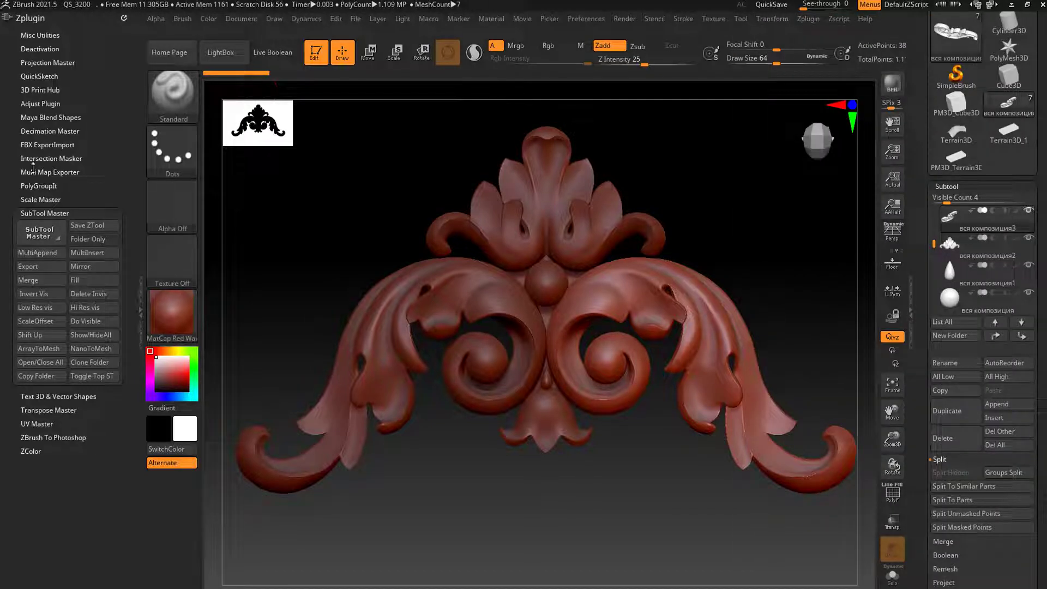
{"action": "left_click", "coordinate": [51, 280]}
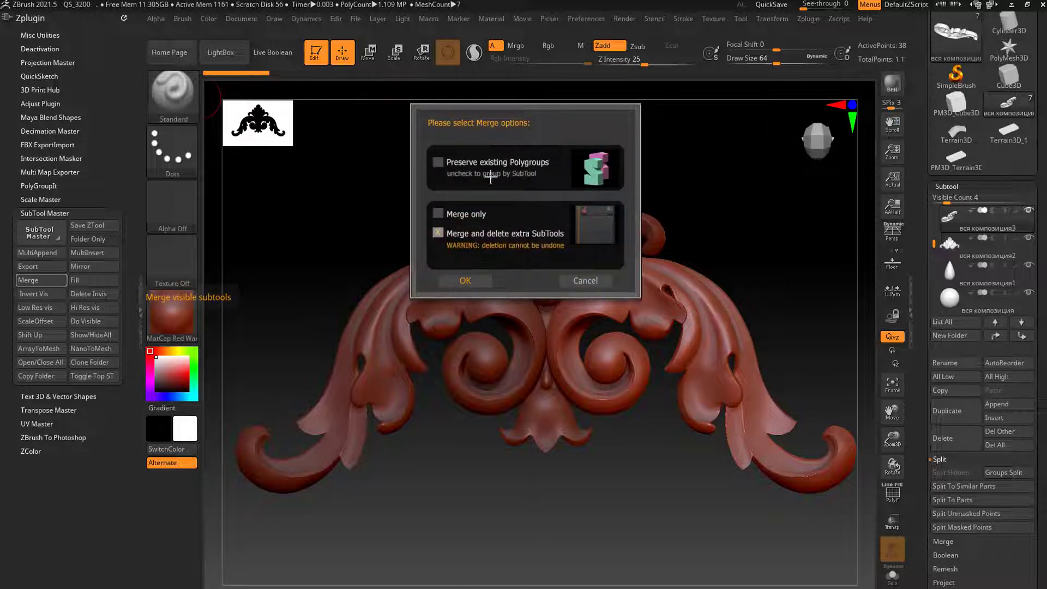
{"action": "left_click", "coordinate": [466, 279]}
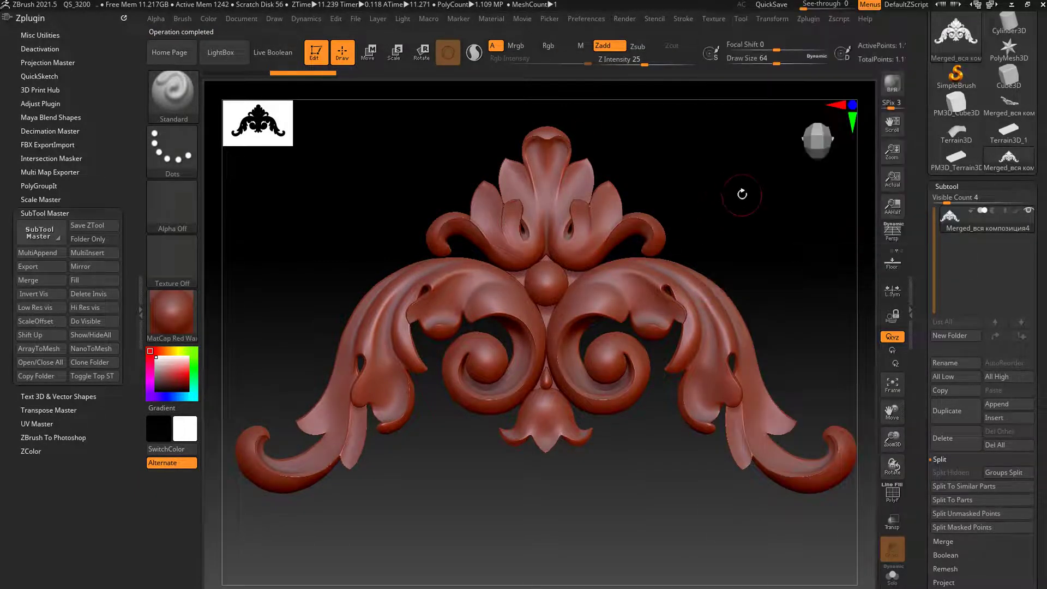
Step: Bring up the Scale transpose gizmo and set its deformer to Bend Arc
{"action": "mouse_move", "coordinate": [742, 194]}
{"action": "left_mouse_down"}
{"action": "mouse_move", "coordinate": [727, 178]}
{"action": "mouse_move", "coordinate": [735, 182]}
{"action": "left_mouse_up"}
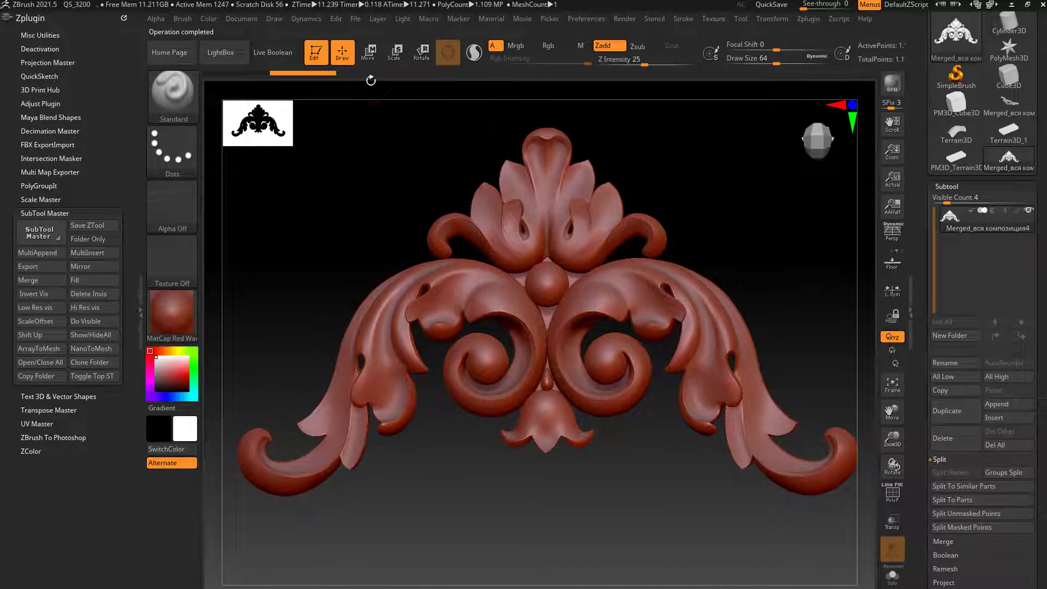
{"action": "left_click", "coordinate": [393, 51]}
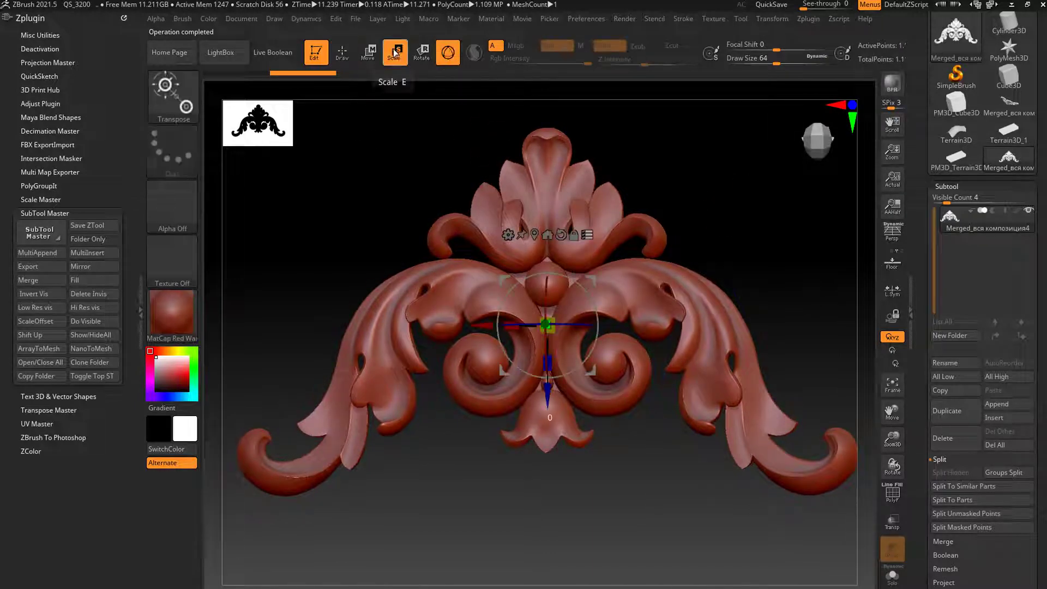
{"action": "left_click", "coordinate": [508, 235]}
{"action": "left_click", "coordinate": [636, 271]}
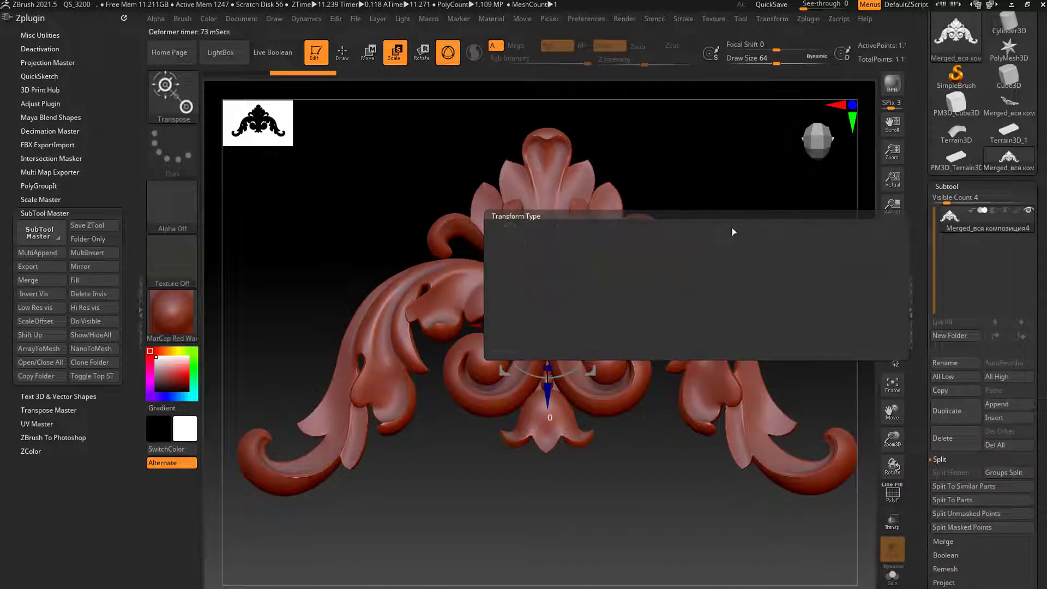
Step: Bend the ornament upward at its centre, then Groups Split it into 7 subtools
{"action": "left_click_drag", "start_coordinate": [718, 255], "coordinate": [743, 110]}
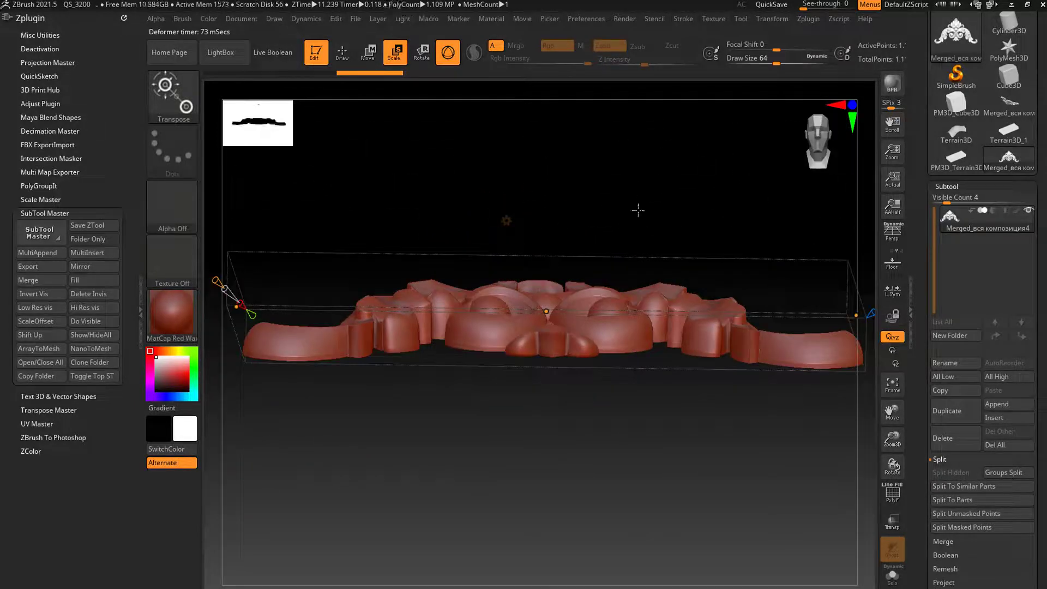
{"action": "left_click_drag", "start_coordinate": [546, 311], "coordinate": [549, 177]}
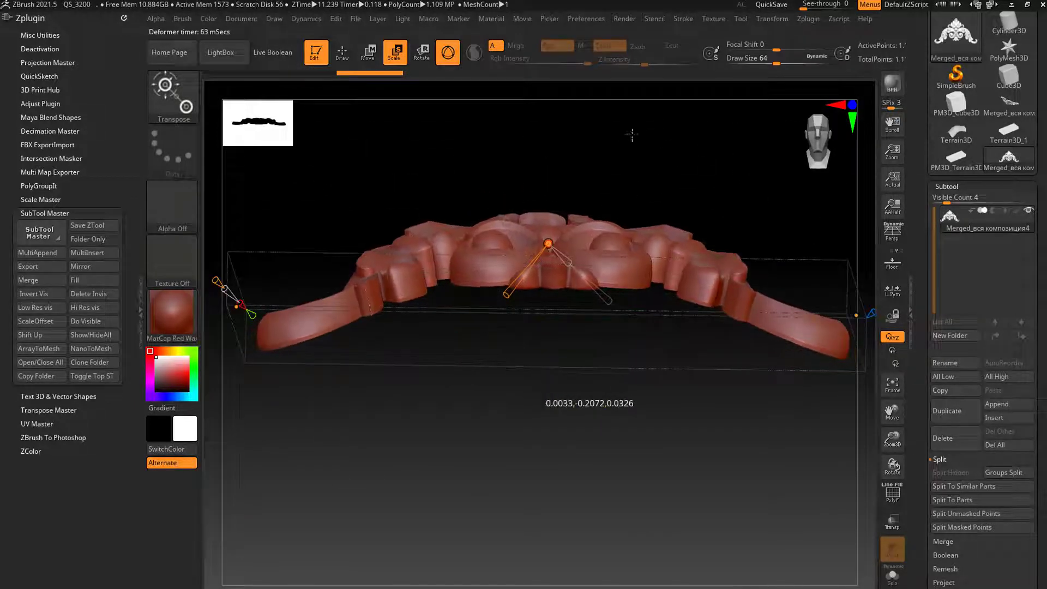
{"action": "left_click_drag", "start_coordinate": [632, 135], "coordinate": [686, 234], "text": "shift"}
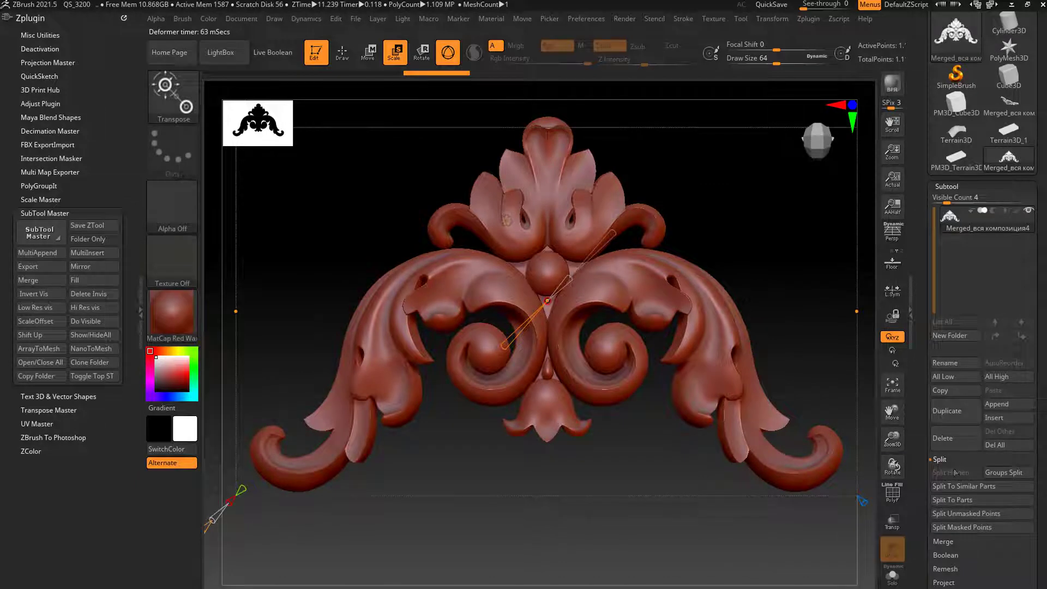
{"action": "left_click", "coordinate": [1004, 472]}
{"action": "left_click", "coordinate": [860, 494]}
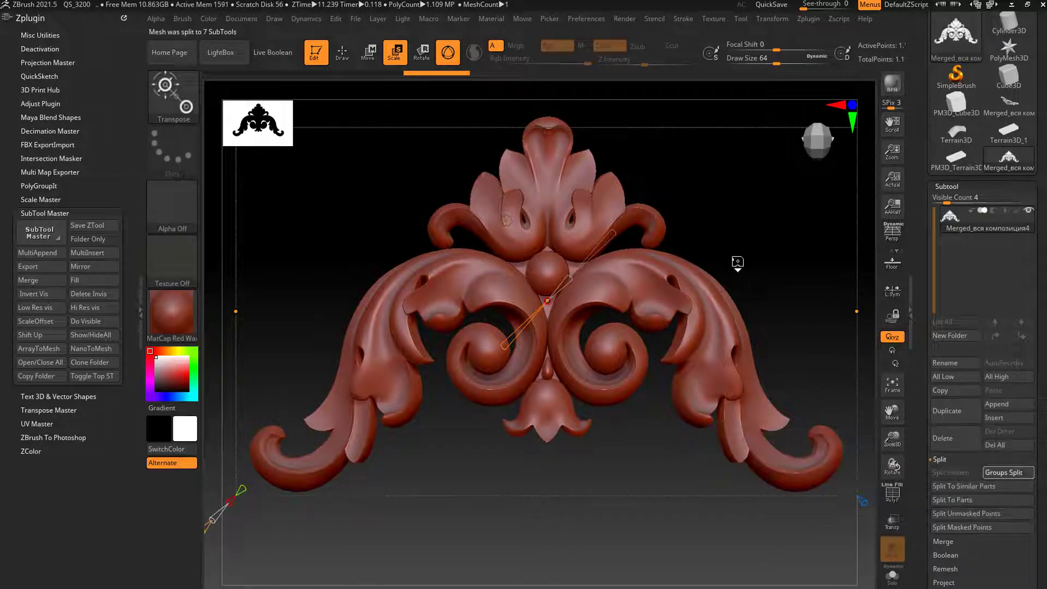
Step: MergeVisible the seven split pieces into a new tool and scroll up to the Tool palette
{"action": "mouse_move", "coordinate": [737, 263]}
{"action": "left_mouse_down"}
{"action": "mouse_move", "coordinate": [737, 117]}
{"action": "mouse_move", "coordinate": [739, 202]}
{"action": "left_mouse_up"}
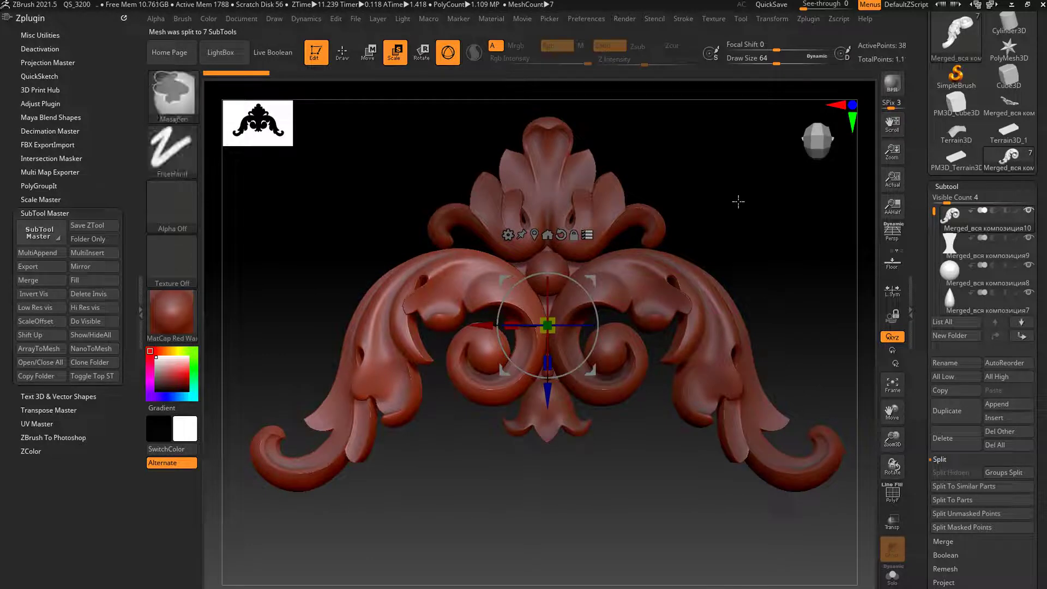
{"action": "left_click_drag", "start_coordinate": [918, 444], "coordinate": [925, 387]}
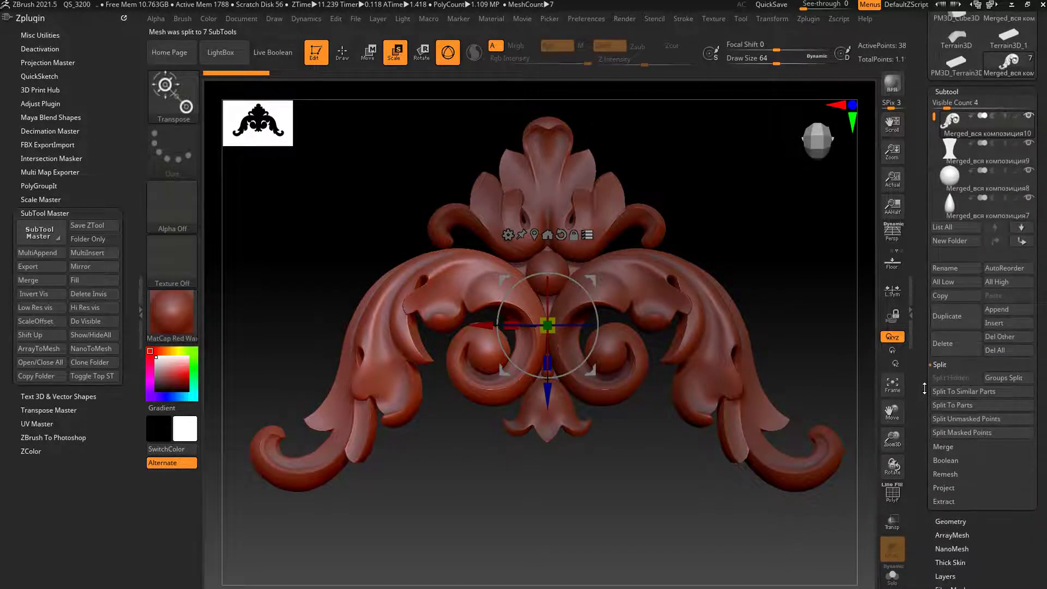
{"action": "left_click", "coordinate": [949, 449]}
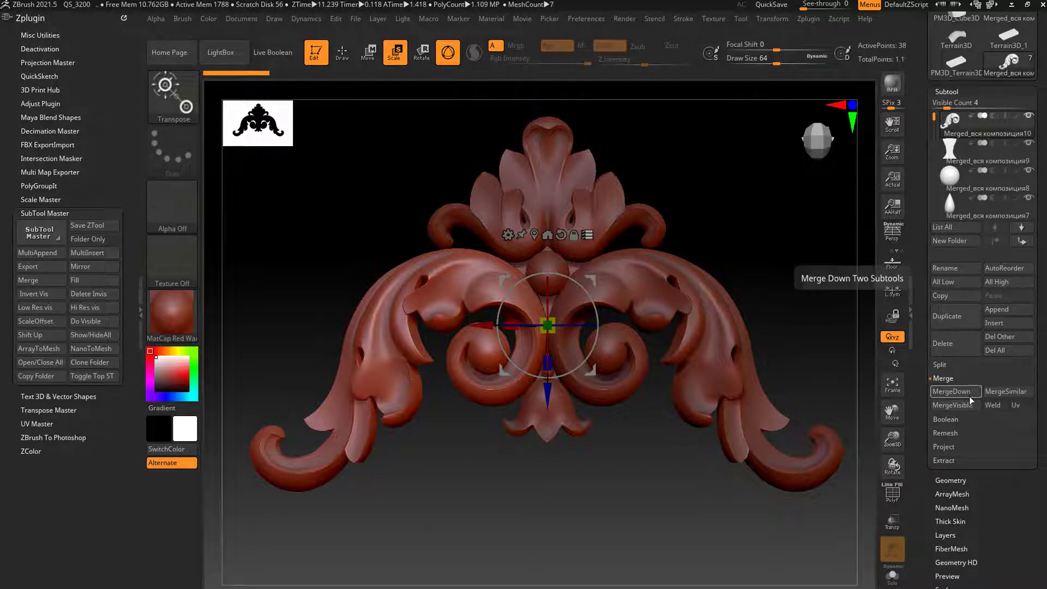
{"action": "mouse_move", "coordinate": [953, 404]}
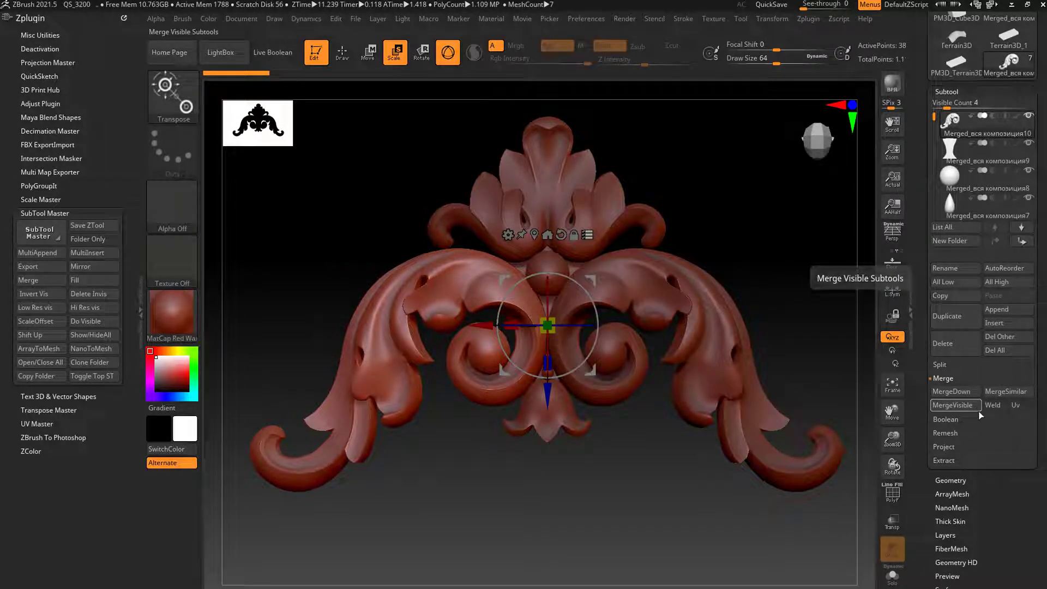
{"action": "left_click", "coordinate": [960, 406]}
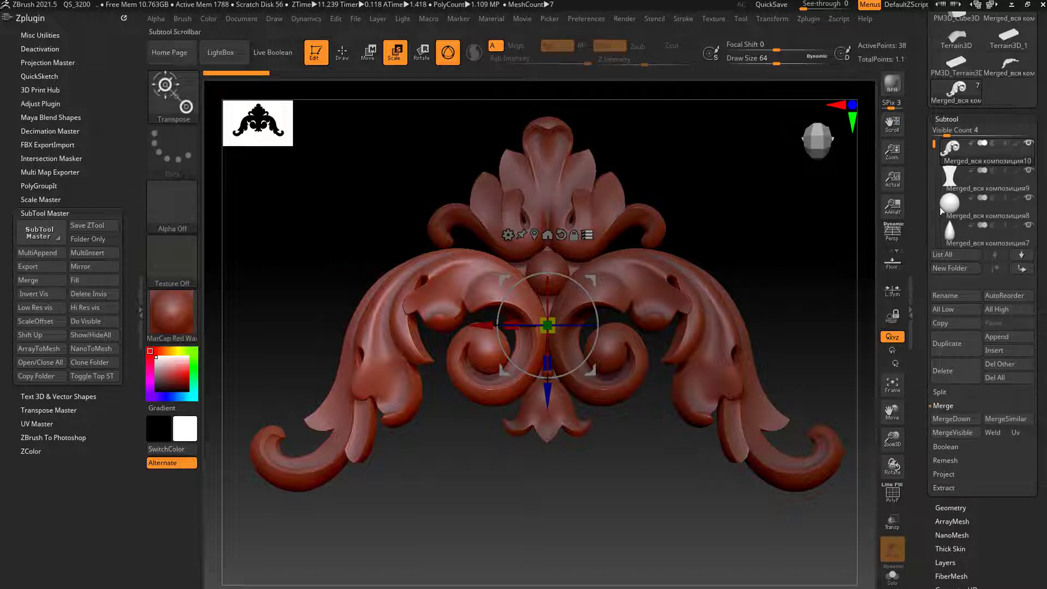
{"action": "scroll", "coordinate": [920, 175], "scroll_direction": "up", "scroll_amount": 5}
{"action": "scroll", "coordinate": [920, 175], "scroll_direction": "up", "scroll_amount": 3}
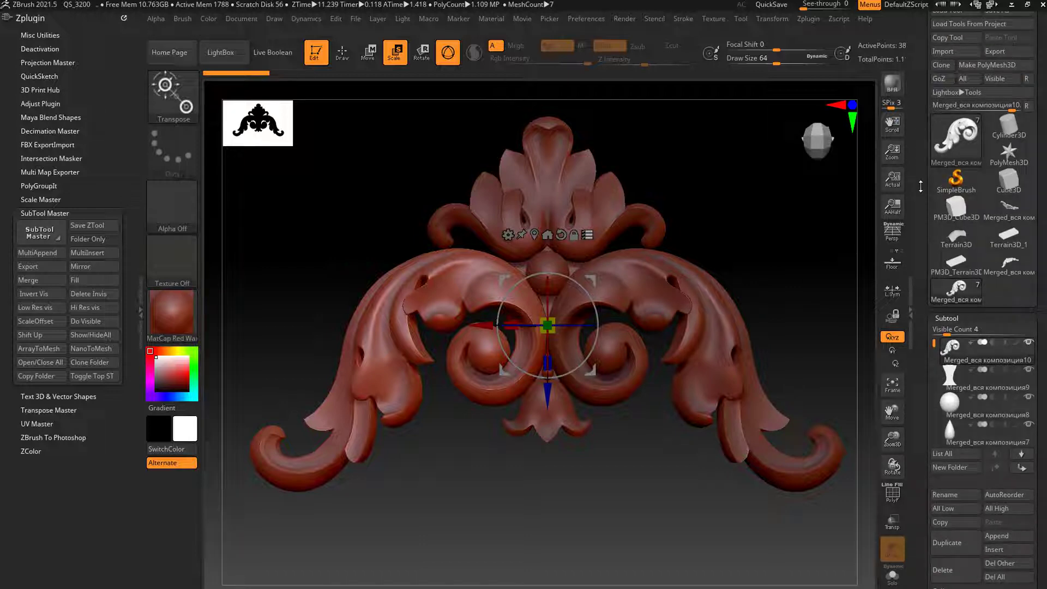
{"action": "scroll", "coordinate": [918, 127], "scroll_direction": "up", "scroll_amount": 1}
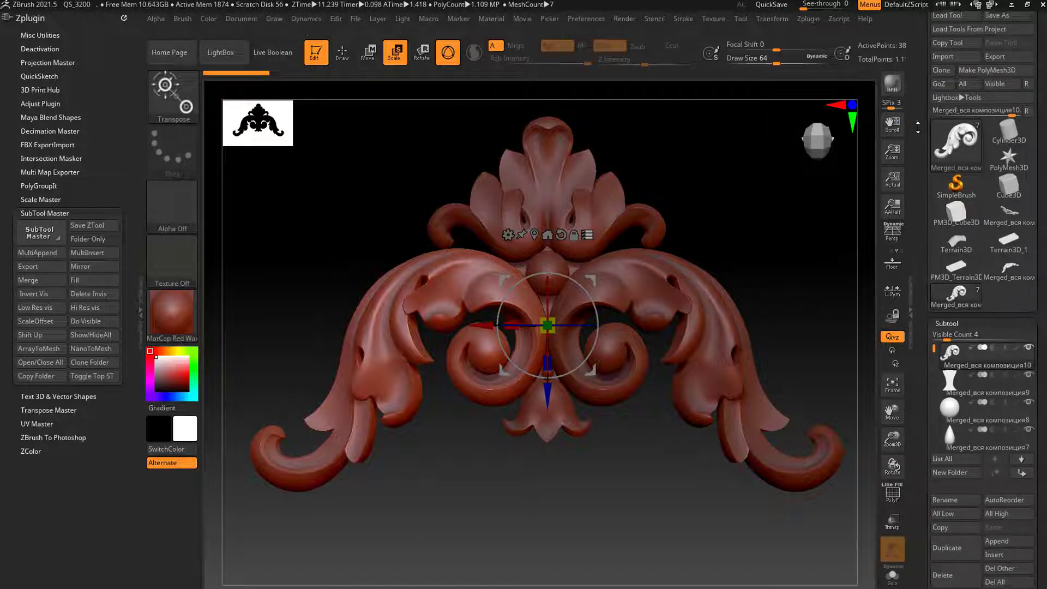
{"action": "scroll", "coordinate": [918, 127], "scroll_direction": "up", "scroll_amount": 1}
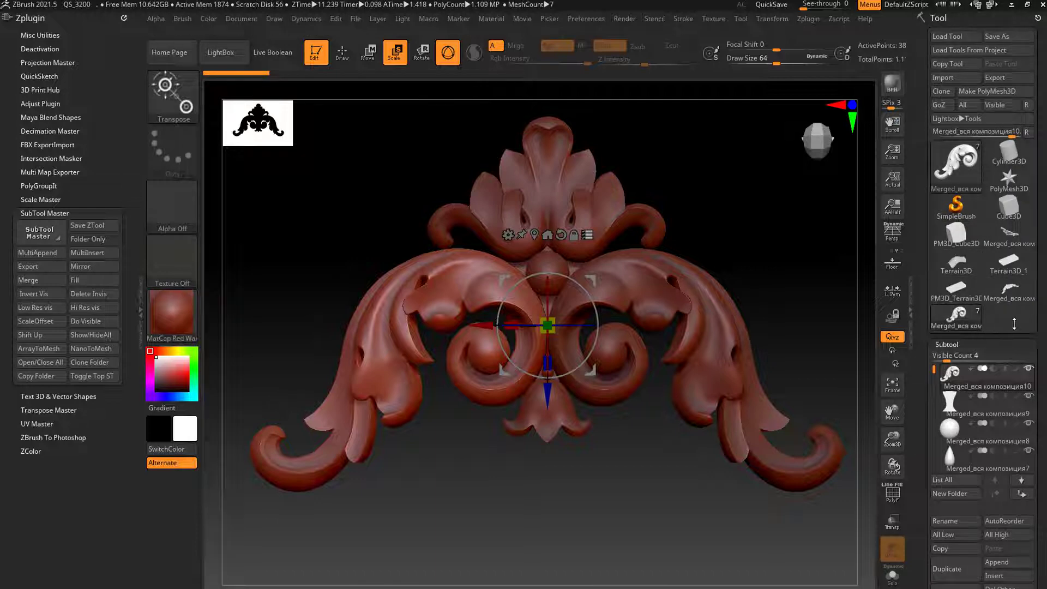
Step: Switch to the Merged_вся композиция11 tool and Groups Split it into 7 subtools
{"action": "left_click", "coordinate": [1012, 295]}
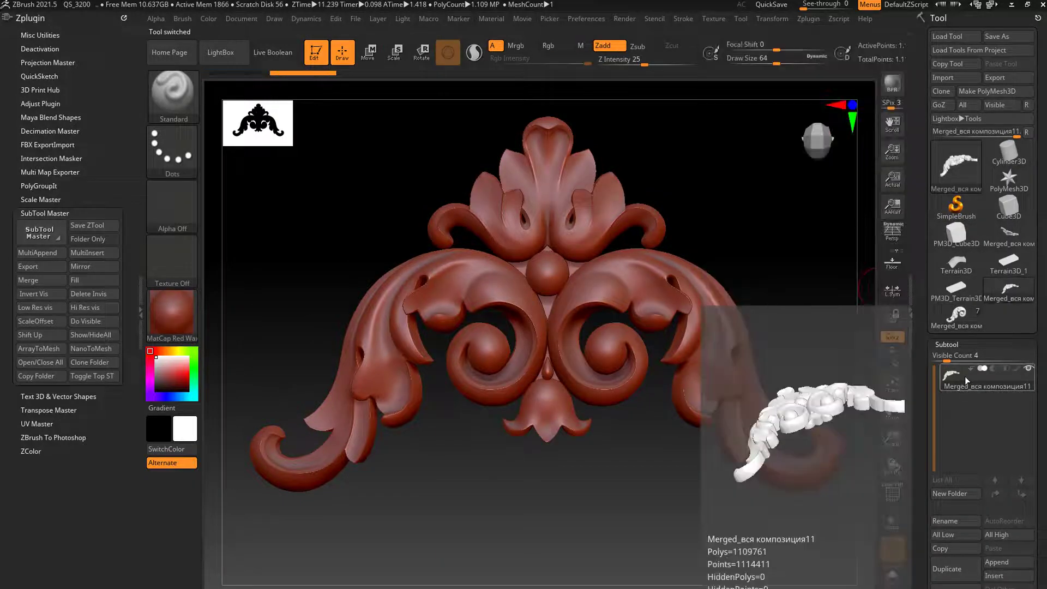
{"action": "left_click_drag", "start_coordinate": [729, 192], "coordinate": [729, 107]}
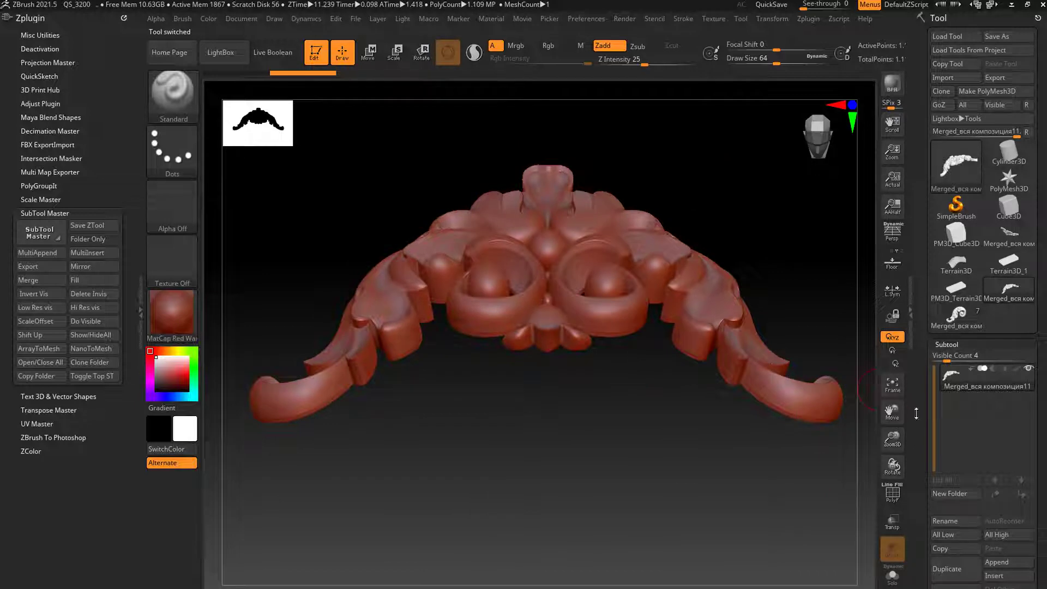
{"action": "left_click_drag", "start_coordinate": [916, 414], "coordinate": [920, 327]}
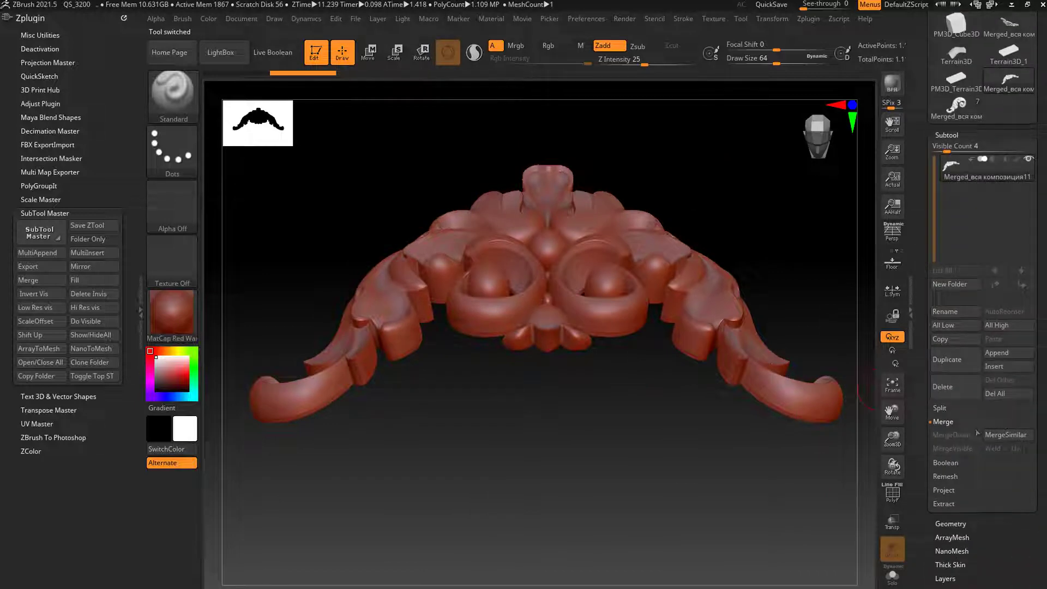
{"action": "left_click", "coordinate": [939, 408]}
{"action": "left_click", "coordinate": [1008, 422]}
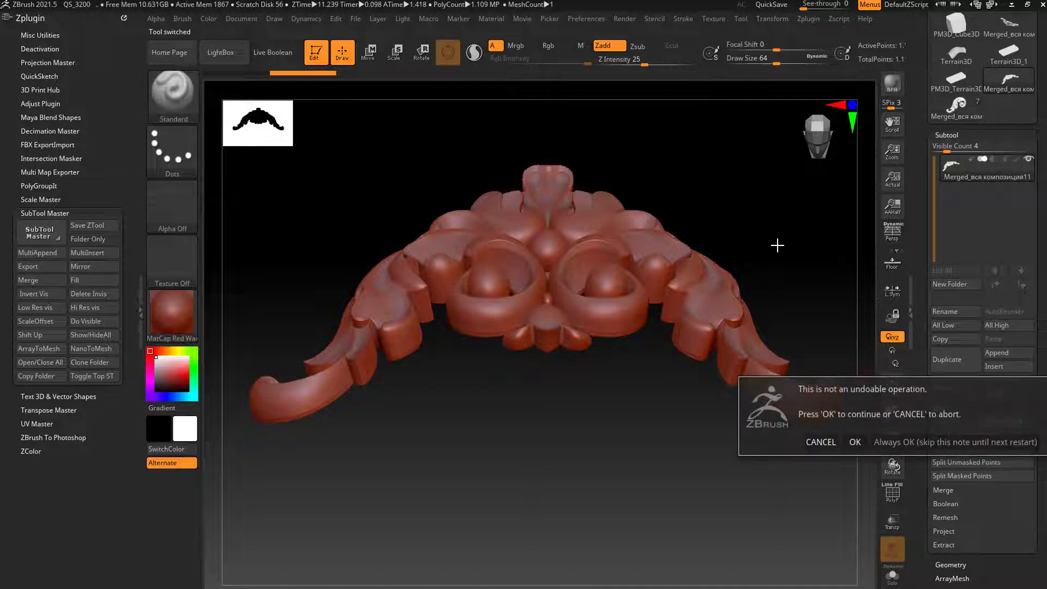
{"action": "left_click", "coordinate": [855, 442]}
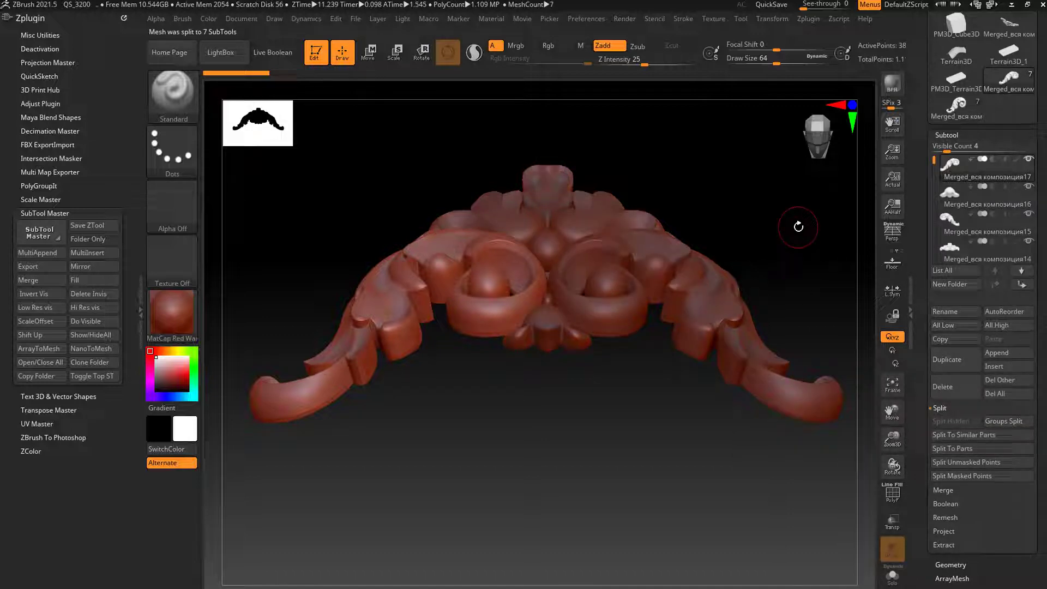